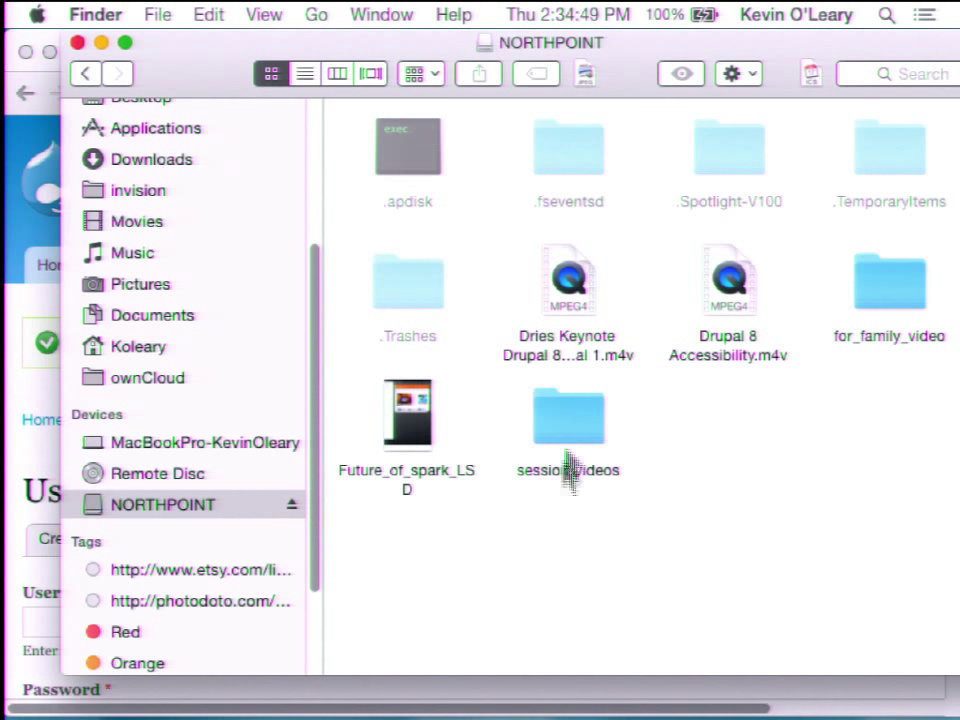
Step: Open the session-videos folder on the NORTHPOINT drive, show it in column view, and open the 1-rdfui movie
double_click(570, 455)
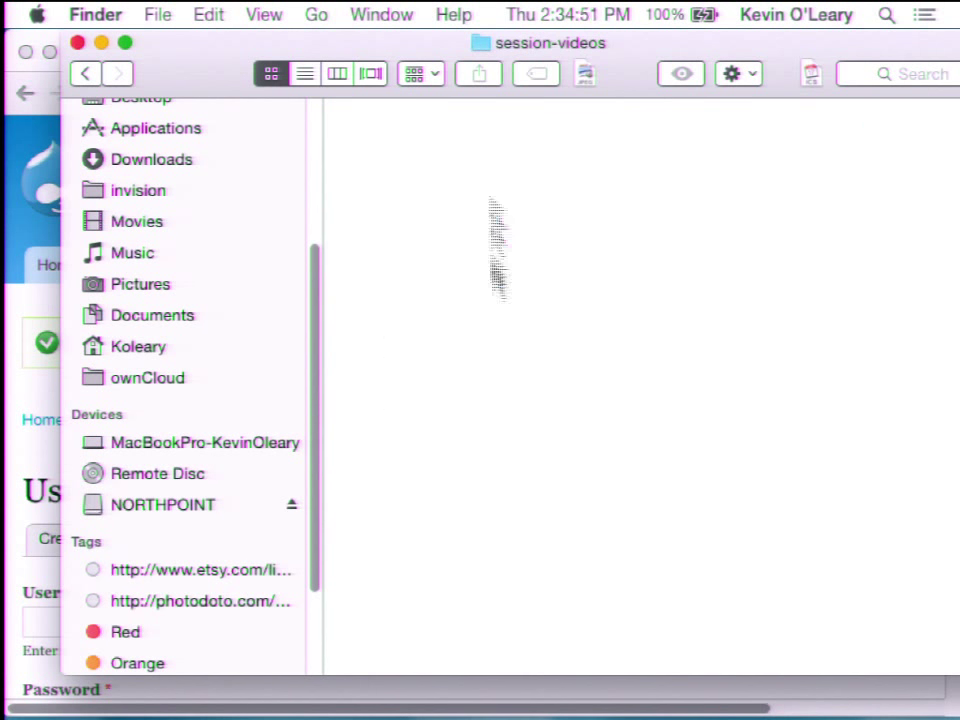
key("super+3")
left_click(610, 110)
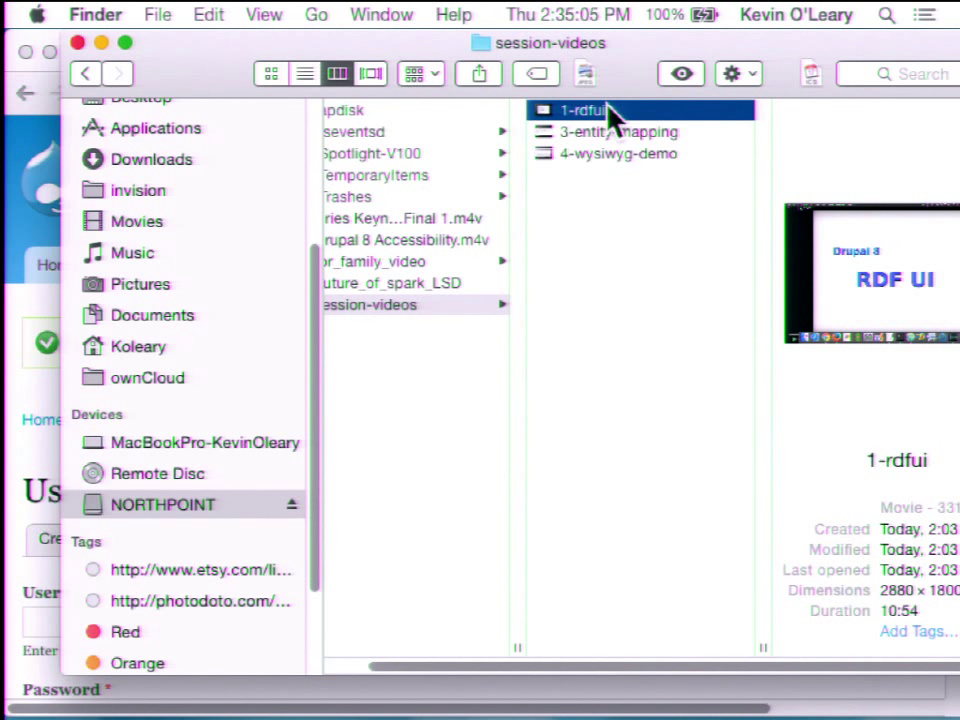
double_click(543, 113)
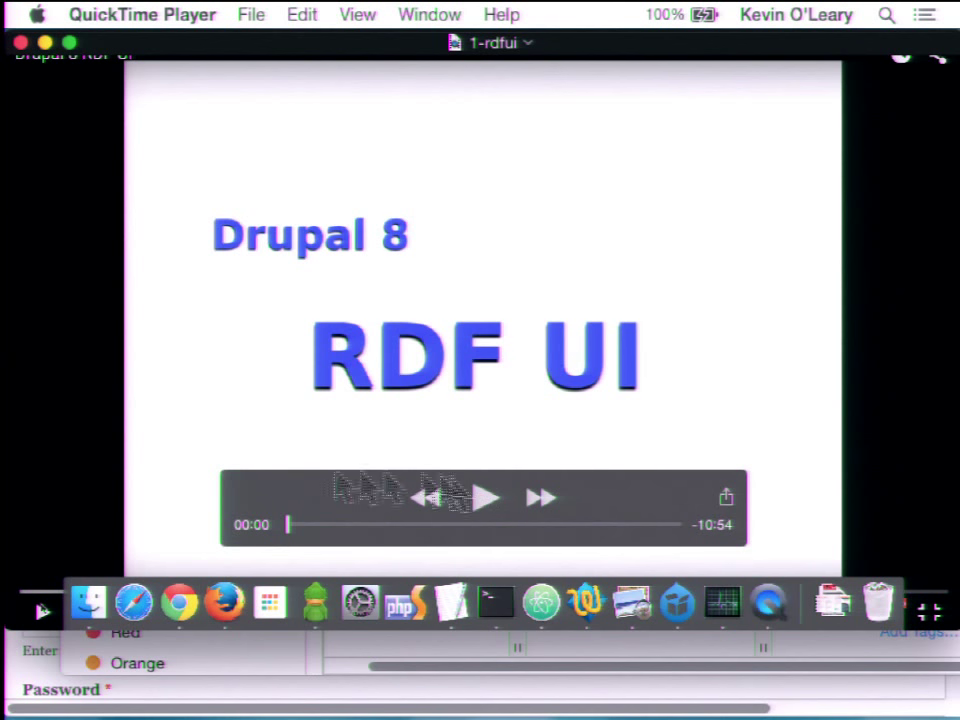
Step: Play the 1-rdfui movie in full screen and skip a short way forward past its beginning
key("ctrl+super+f")
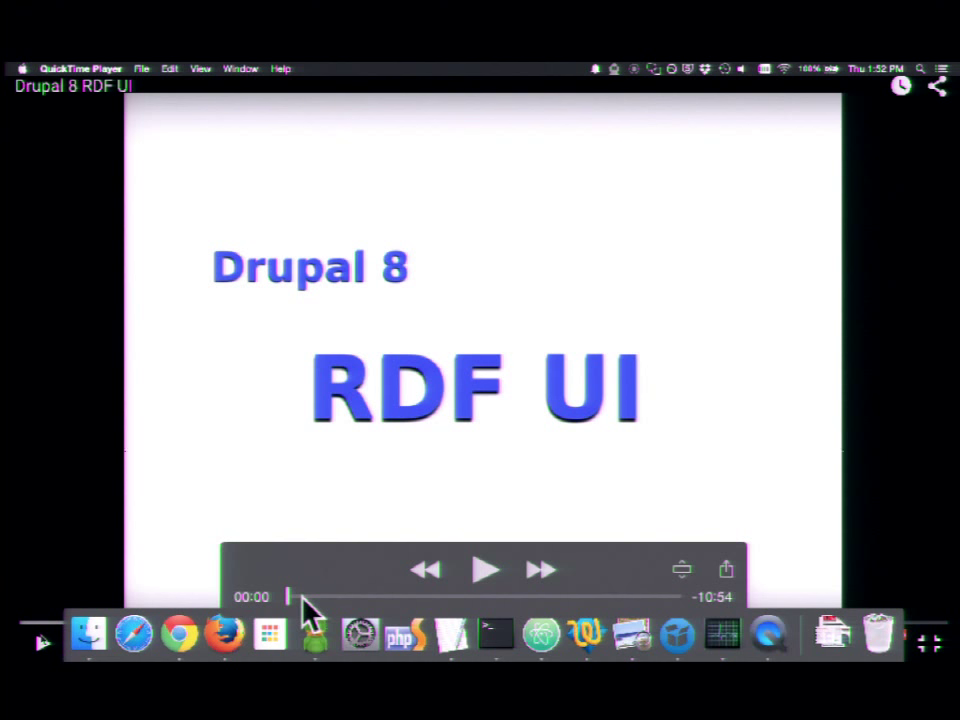
left_click(484, 568)
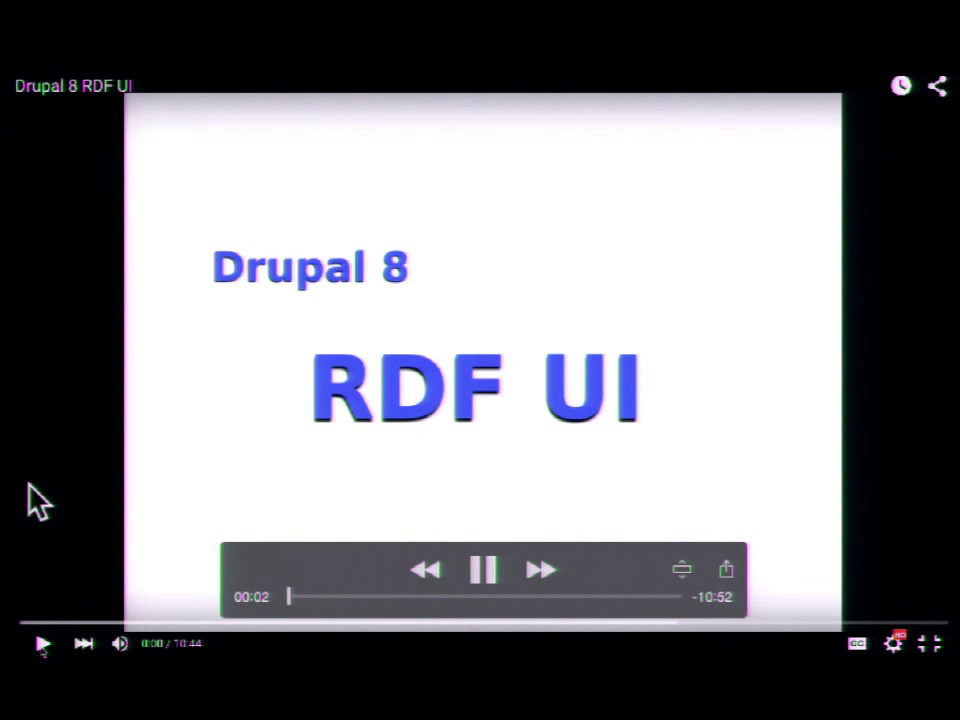
left_click(42, 643)
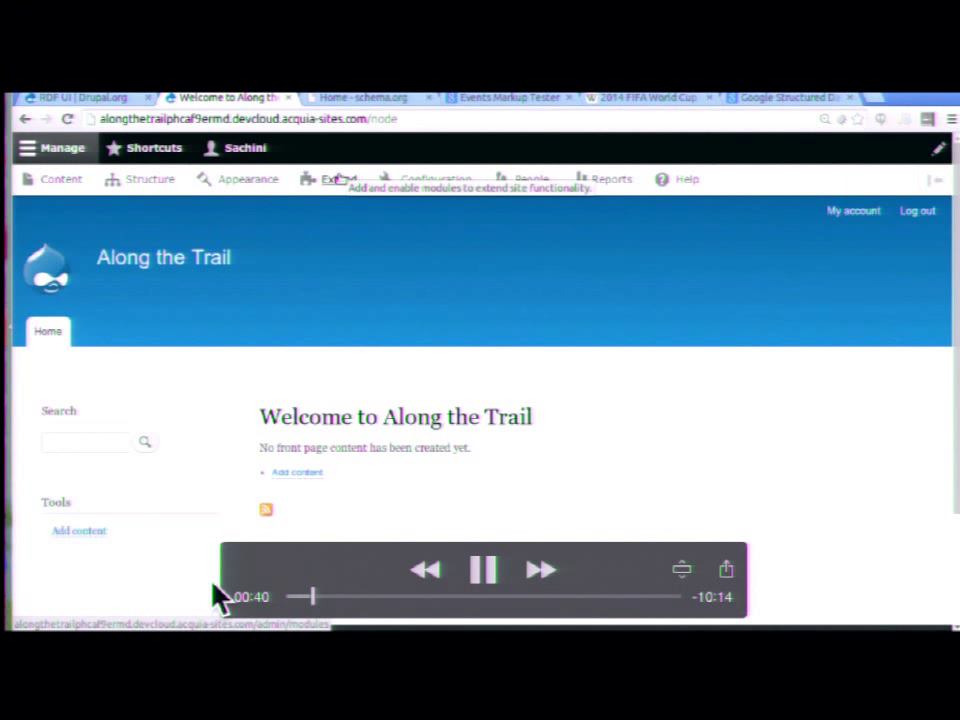
left_click(331, 597)
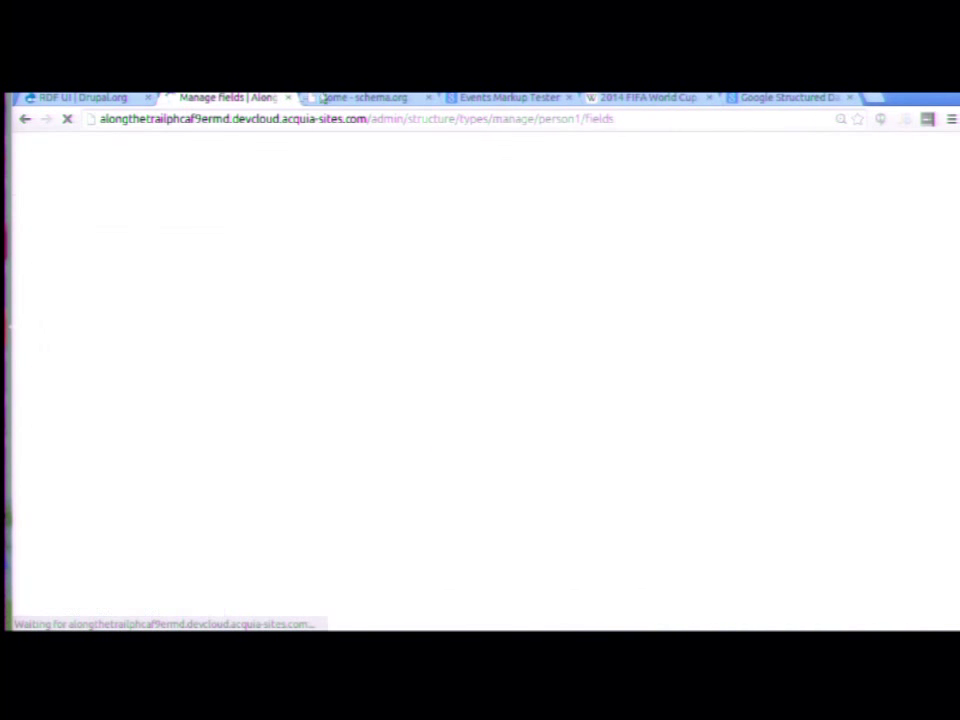
Step: Open the schema.org/Person page and look through the properties listed for the Person type
left_click(336, 98)
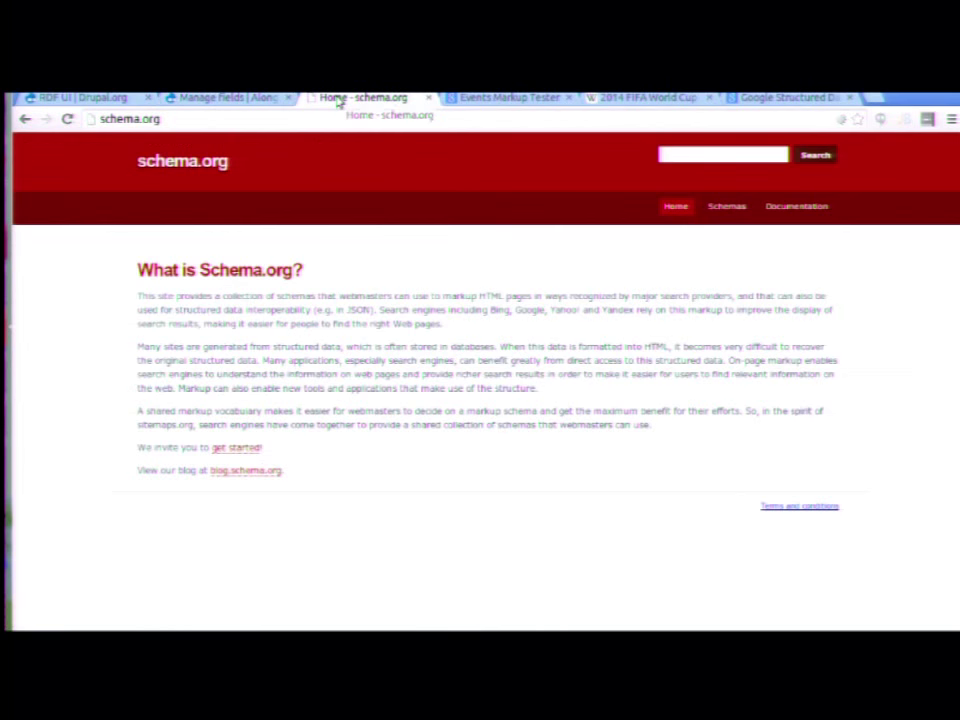
left_click(270, 117)
type("/")
key("BackSpace")
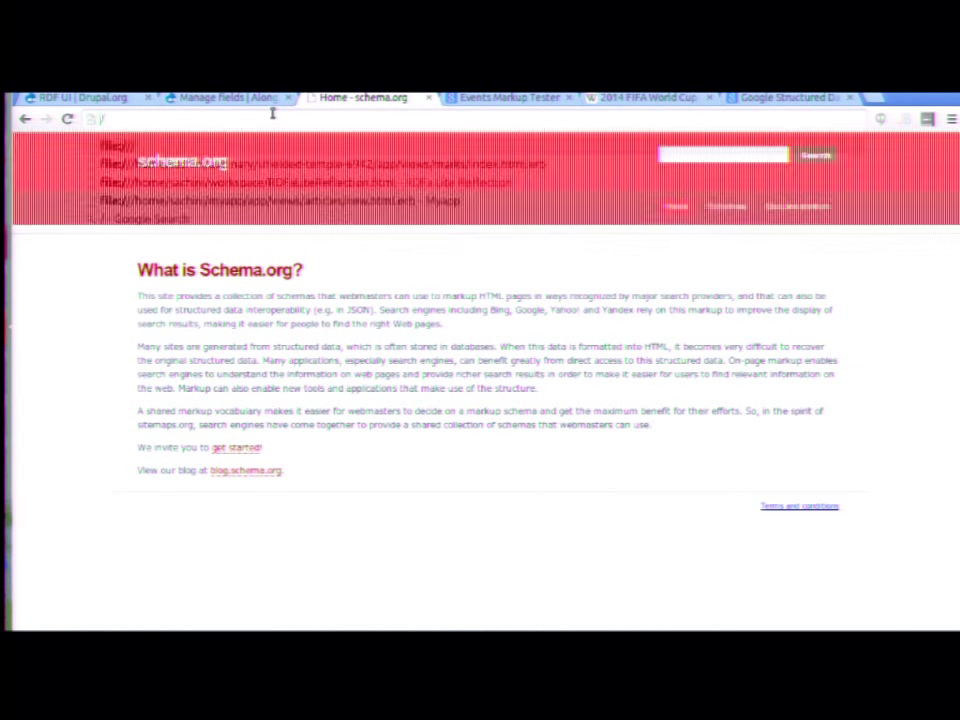
type("schema.org/")
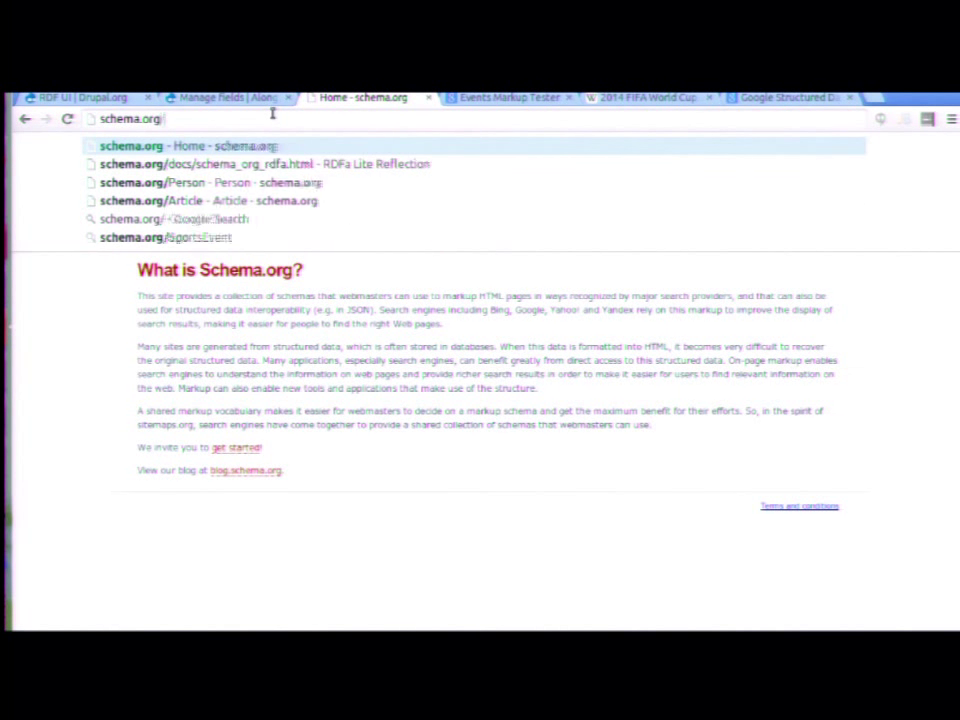
type("Person")
key("Return")
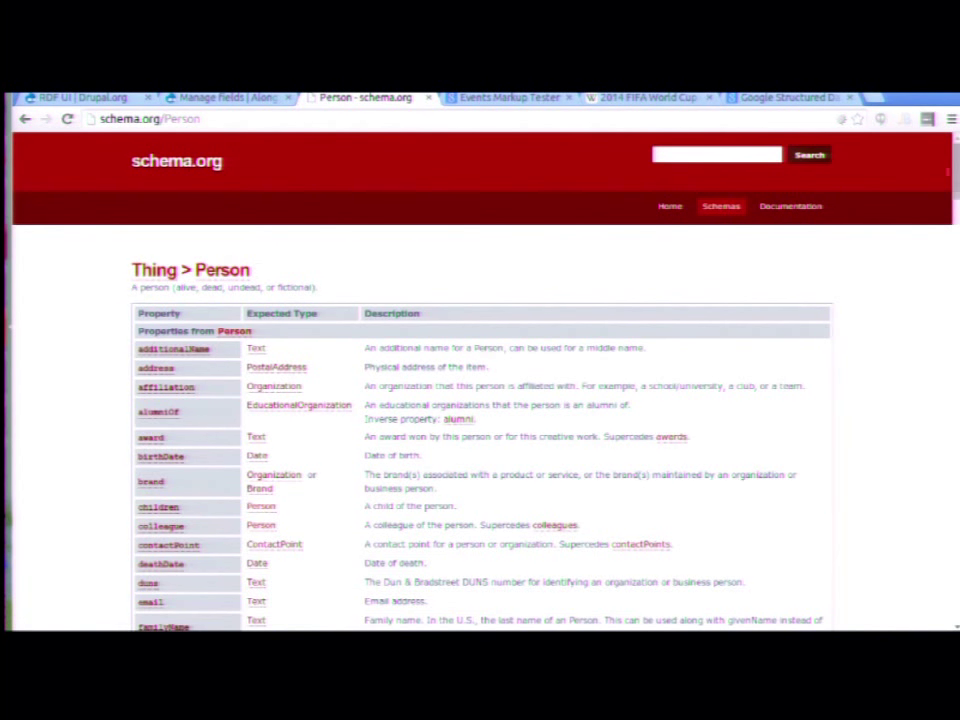
scroll(225, 290, "down", 2)
scroll(480, 380, "down", 15)
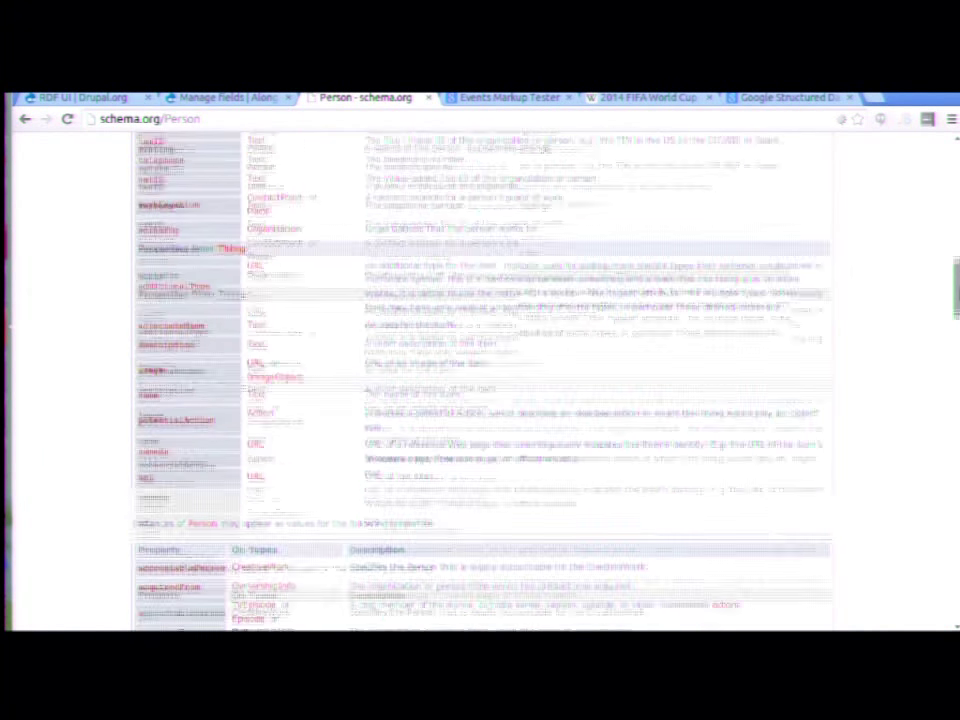
scroll(370, 141, "down", 1)
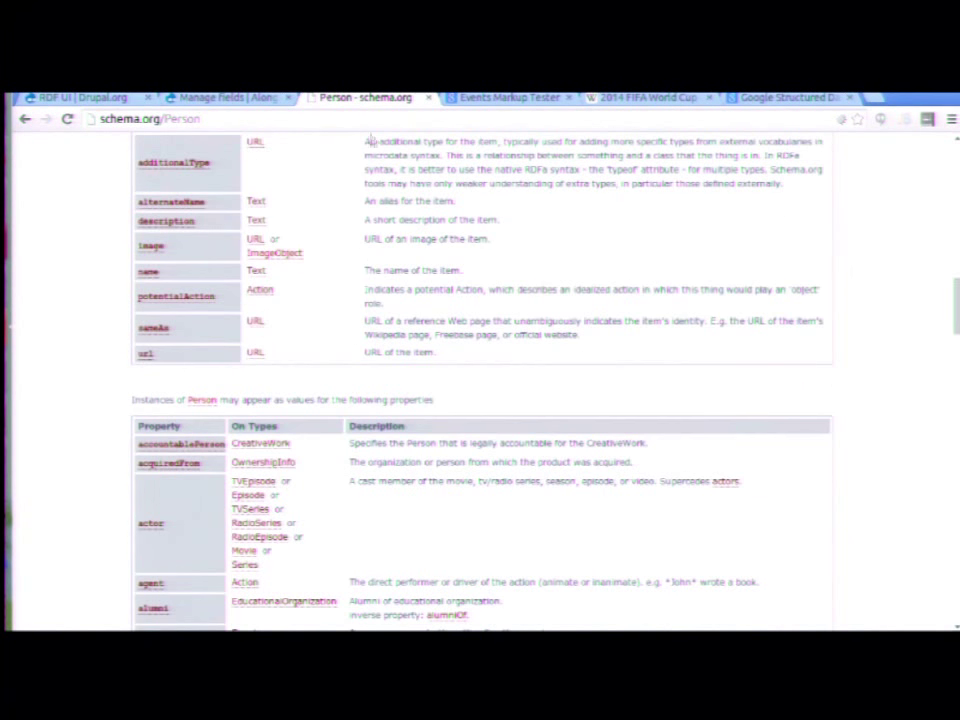
Step: Add a new field labelled "Affliation" of type Text to the Person content type in Drupal
left_click(222, 98)
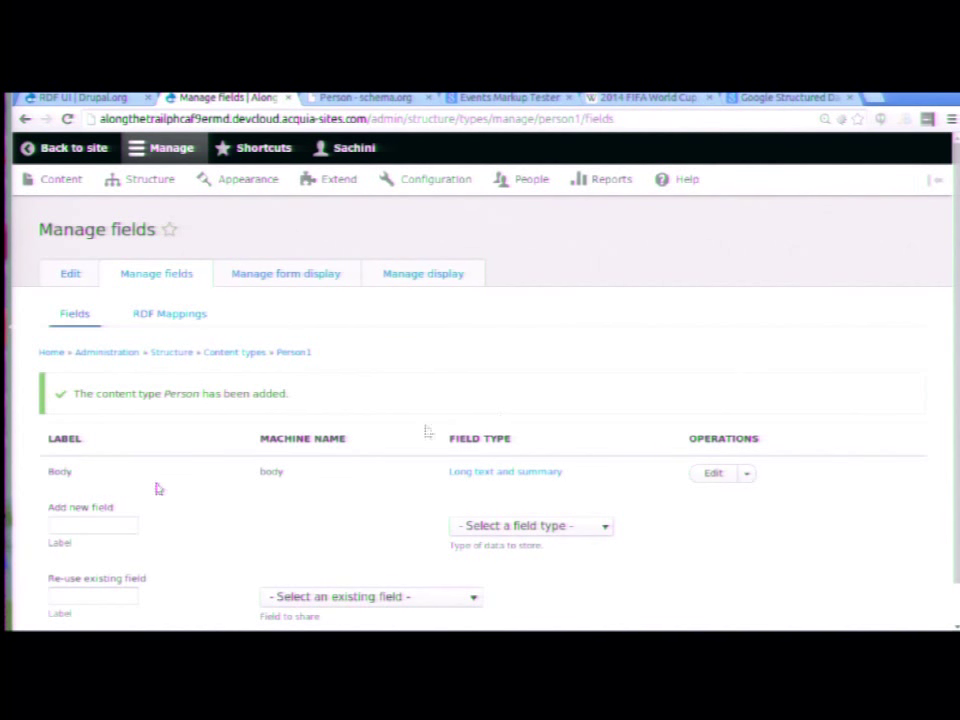
left_click(116, 519)
type("Affil")
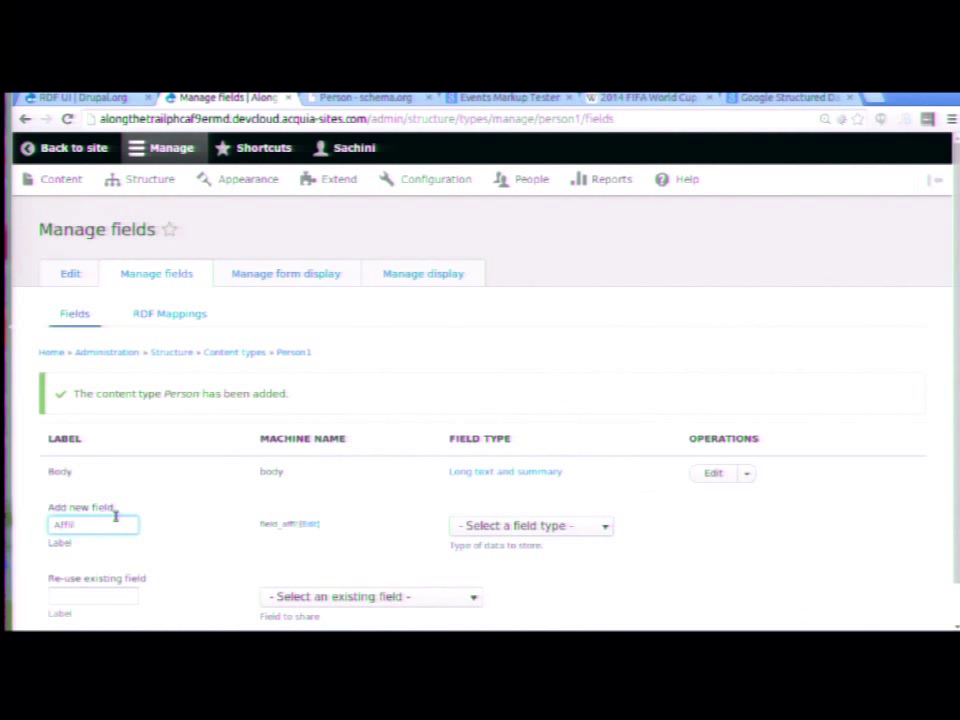
type("iation")
left_click(489, 525)
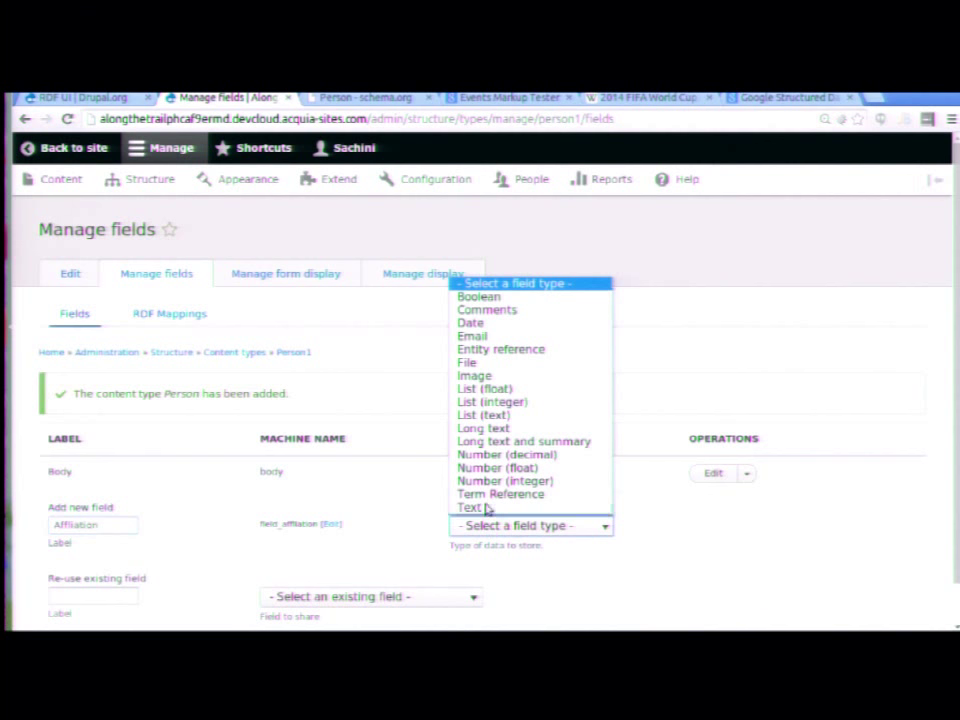
left_click(472, 507)
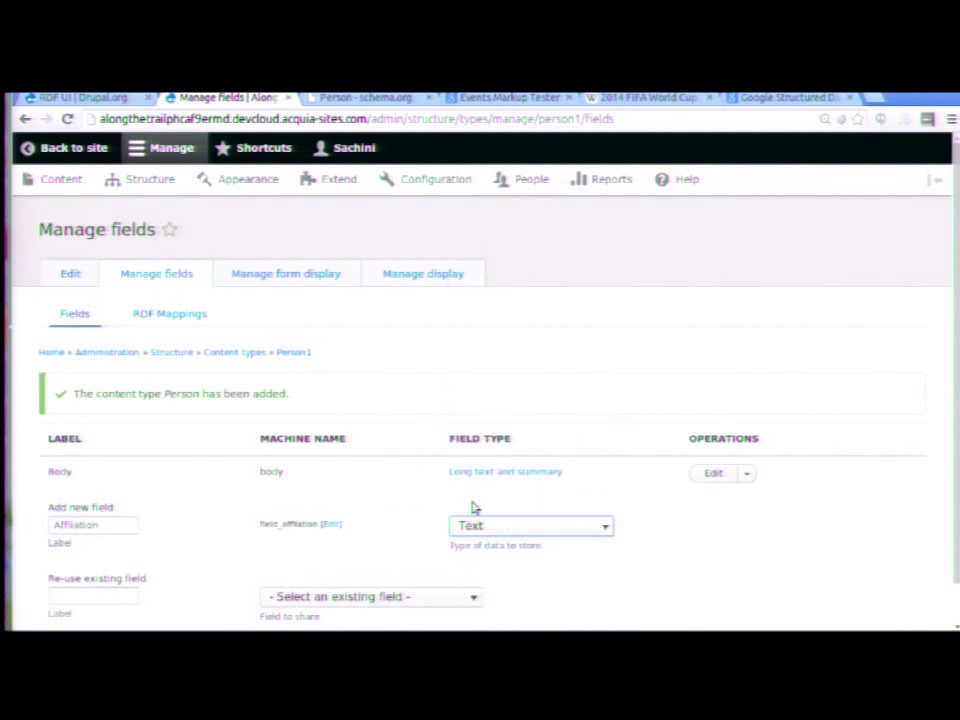
scroll(274, 585, "down", 2)
left_click(87, 614)
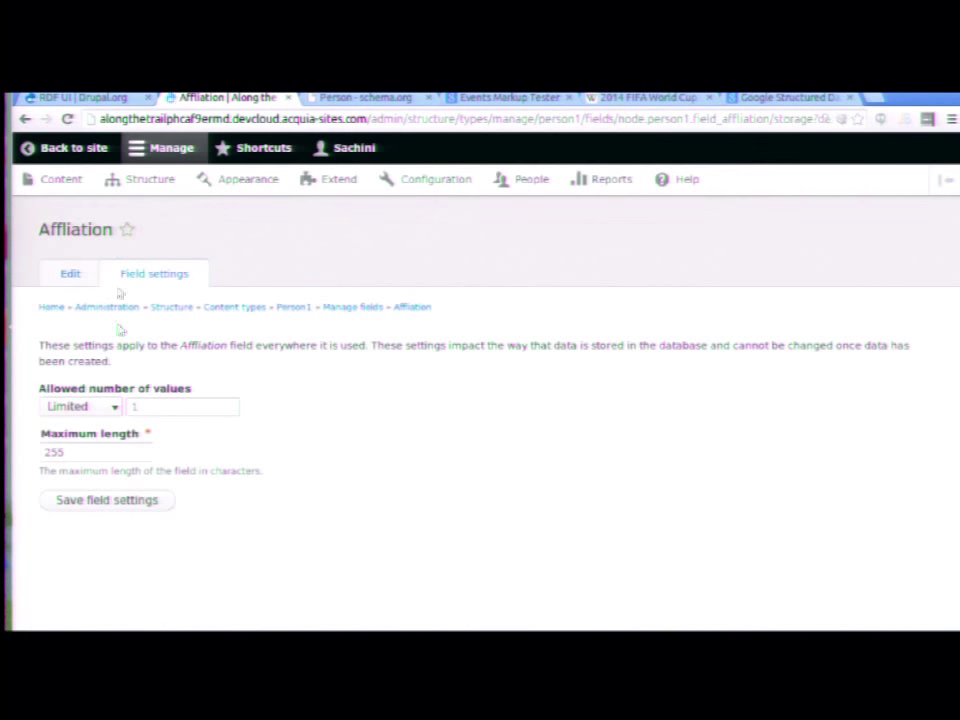
Step: Save the new Affliation field with its default storage limits and Plain text processing
left_click(118, 501)
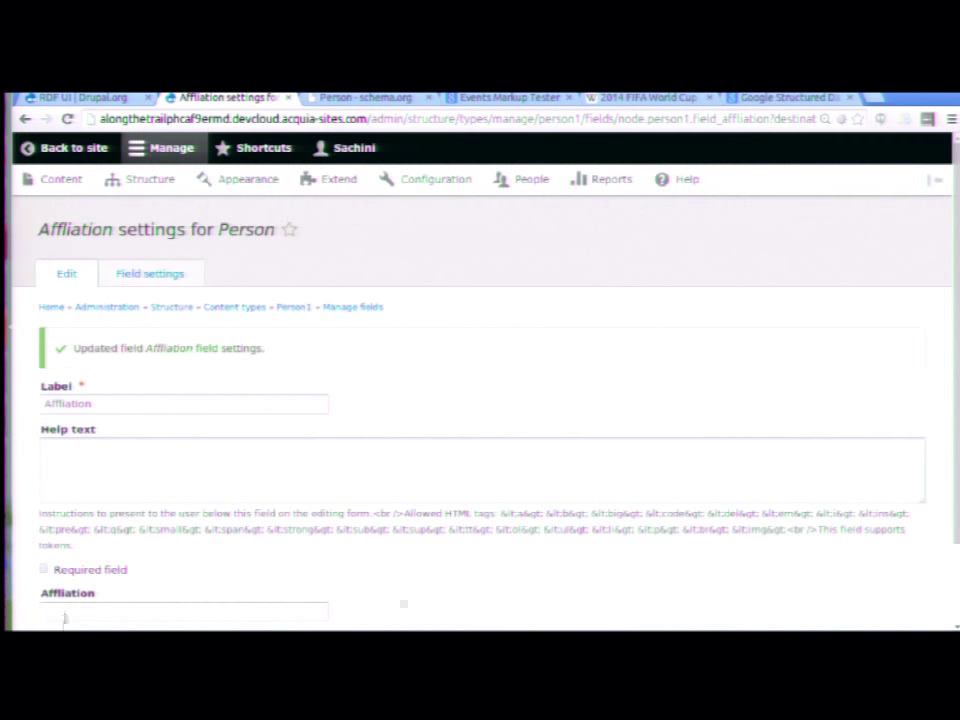
scroll(786, 570, "down", 2)
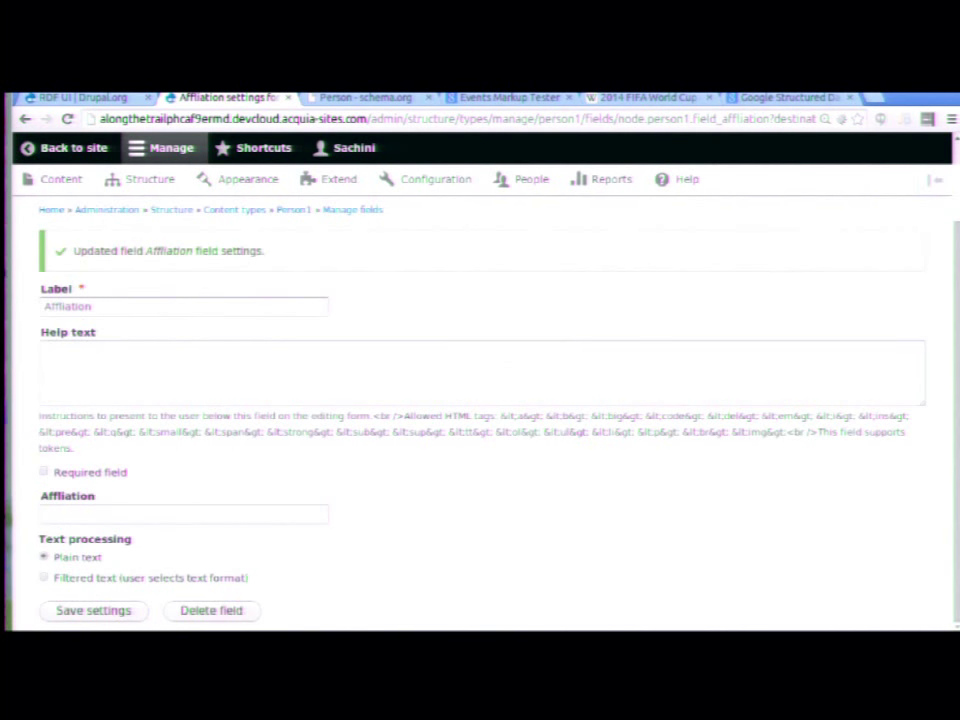
left_click(70, 614)
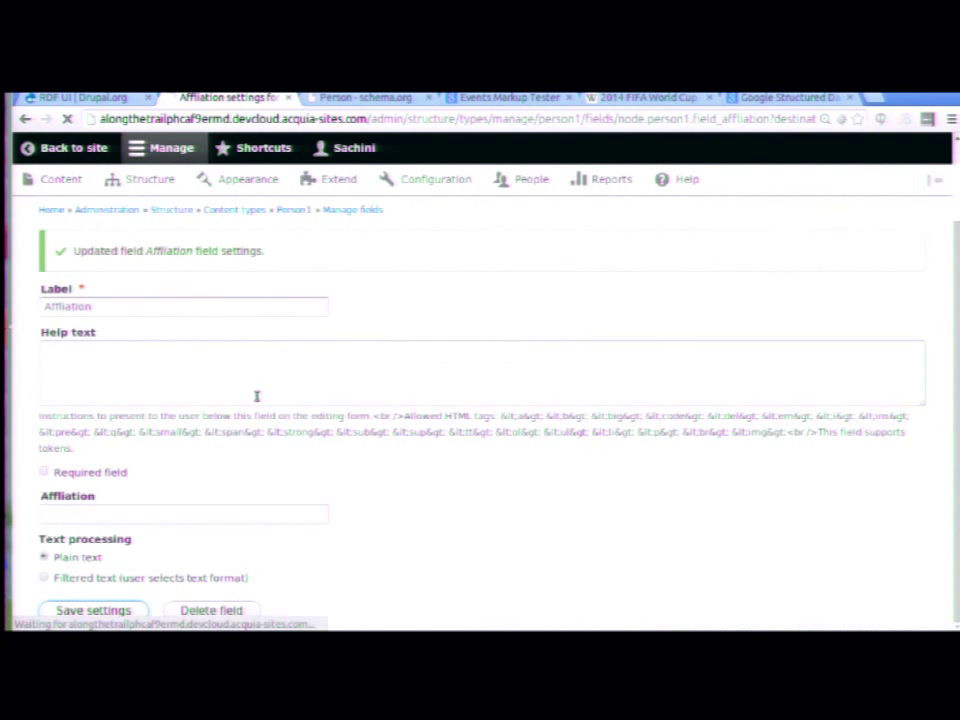
Step: Add another new field labelled "Job Title" of type Text to the Person content type and save it
left_click(116, 554)
type("job Ti")
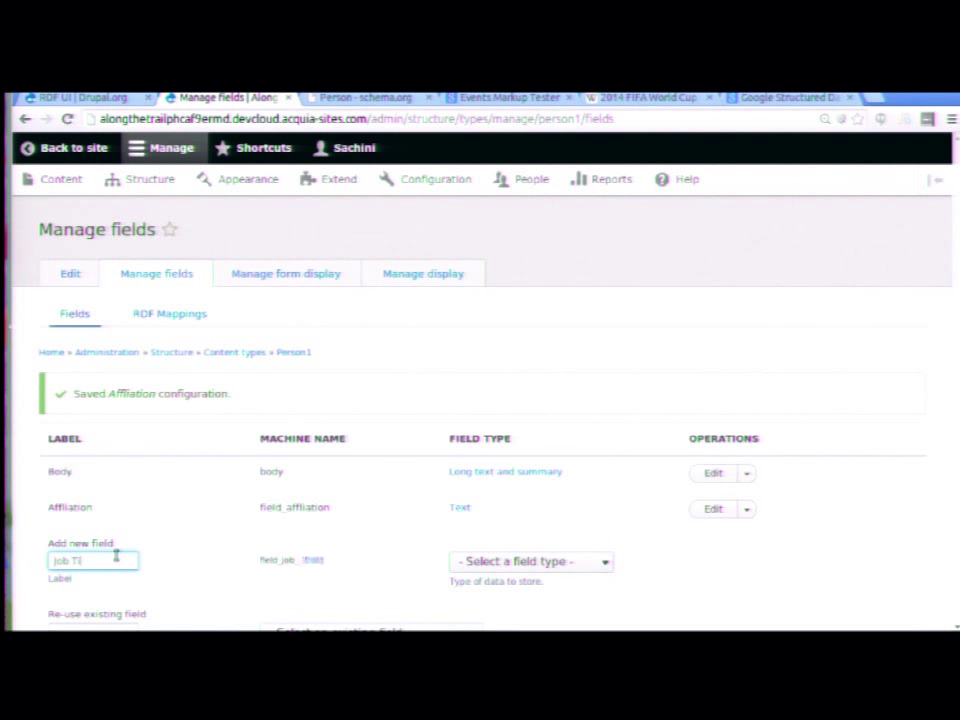
type("tle")
left_click(527, 562)
left_click(522, 543)
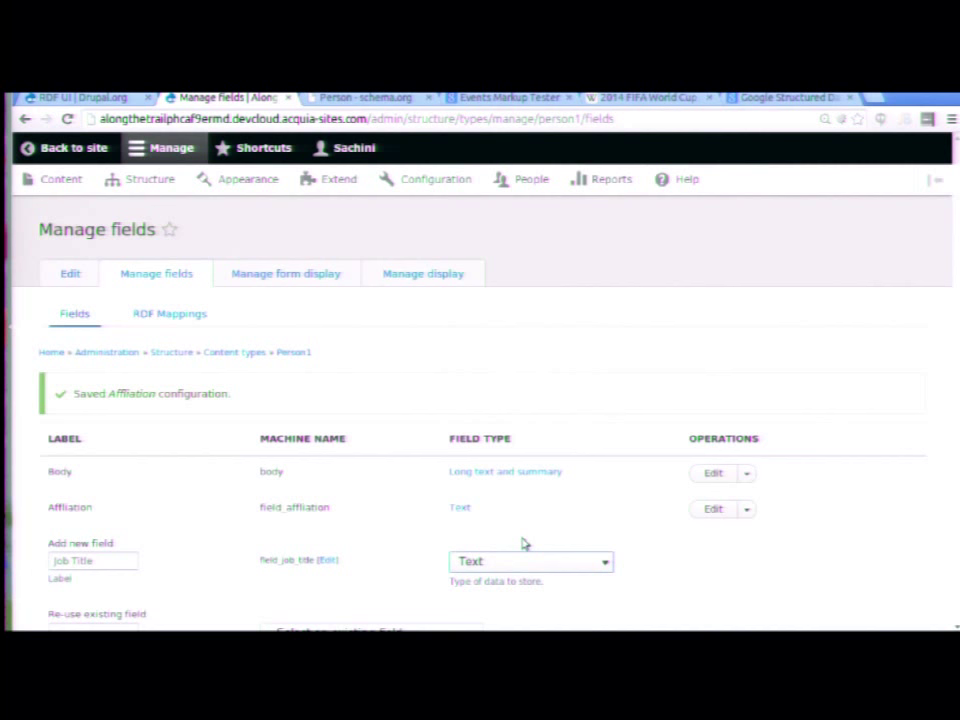
scroll(480, 400, "down", 2)
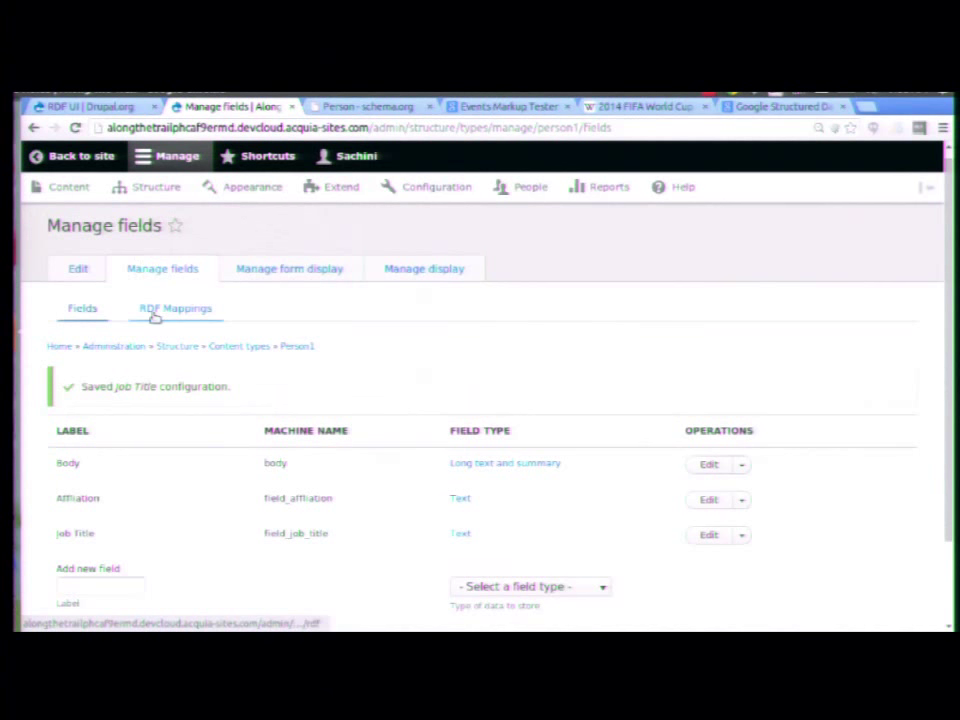
key("XF86MonBrightnessUp")
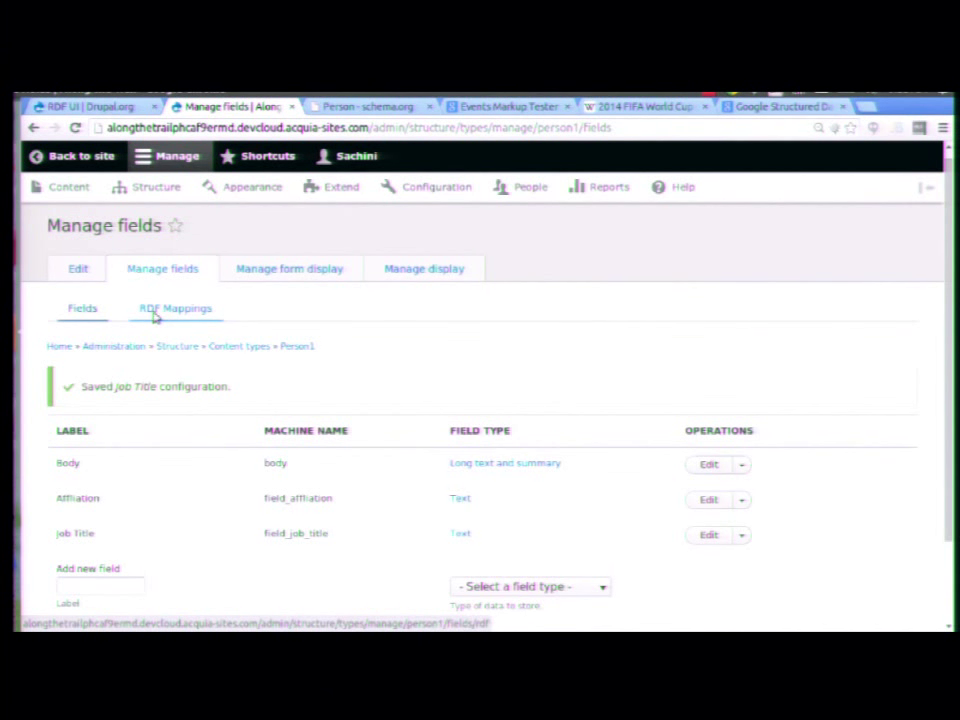
Step: Open the Person content type's RDF mappings and map the Body field to the description property
left_click(155, 316)
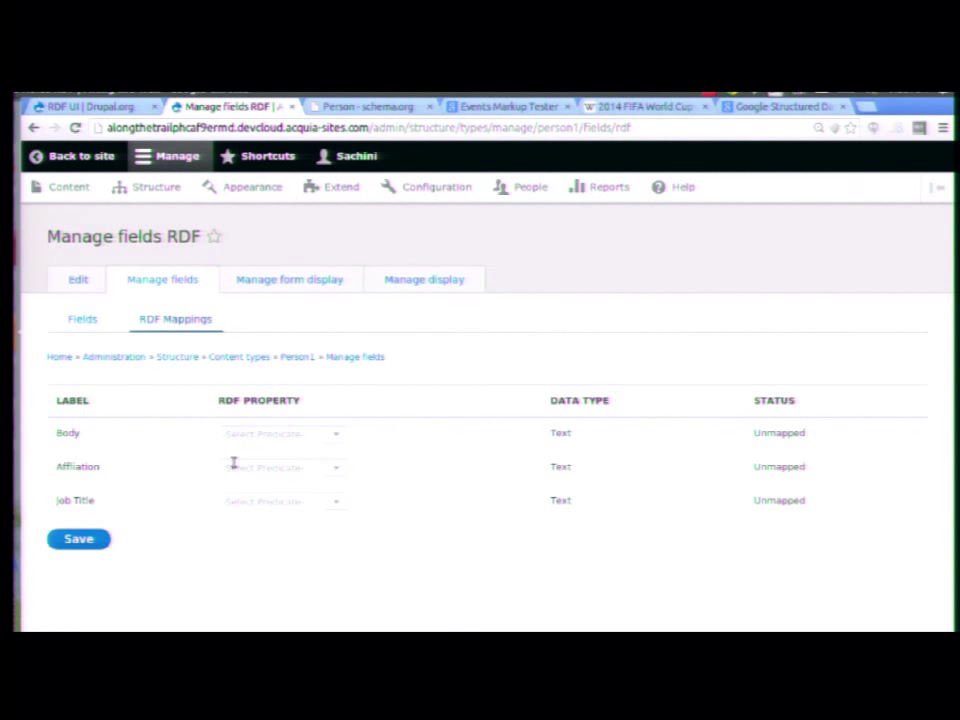
left_click(338, 438)
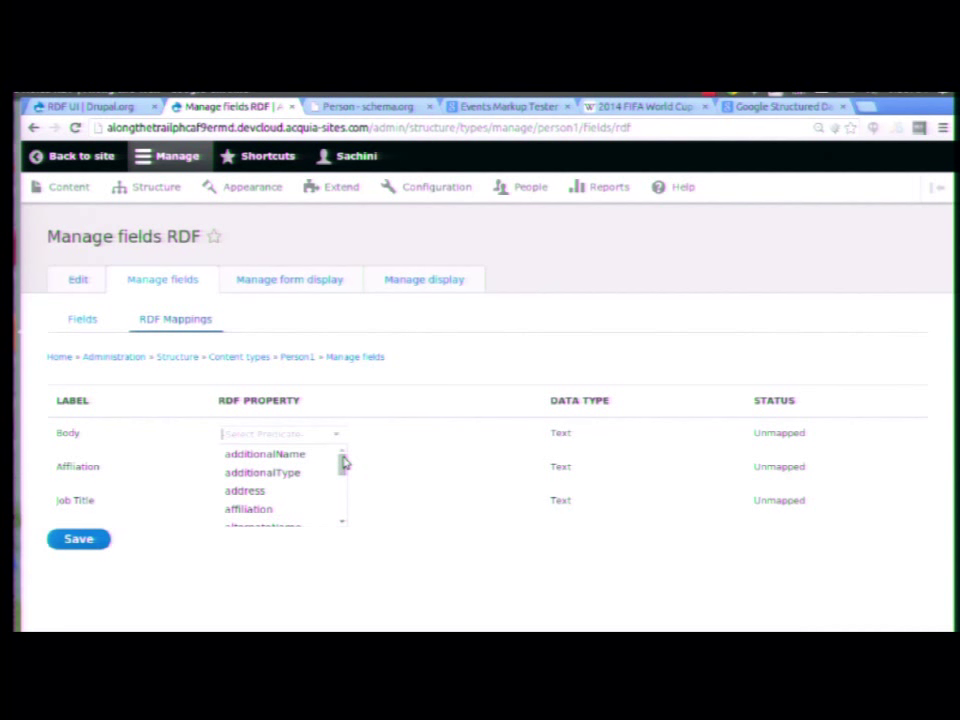
left_click_drag(343, 462, 346, 470)
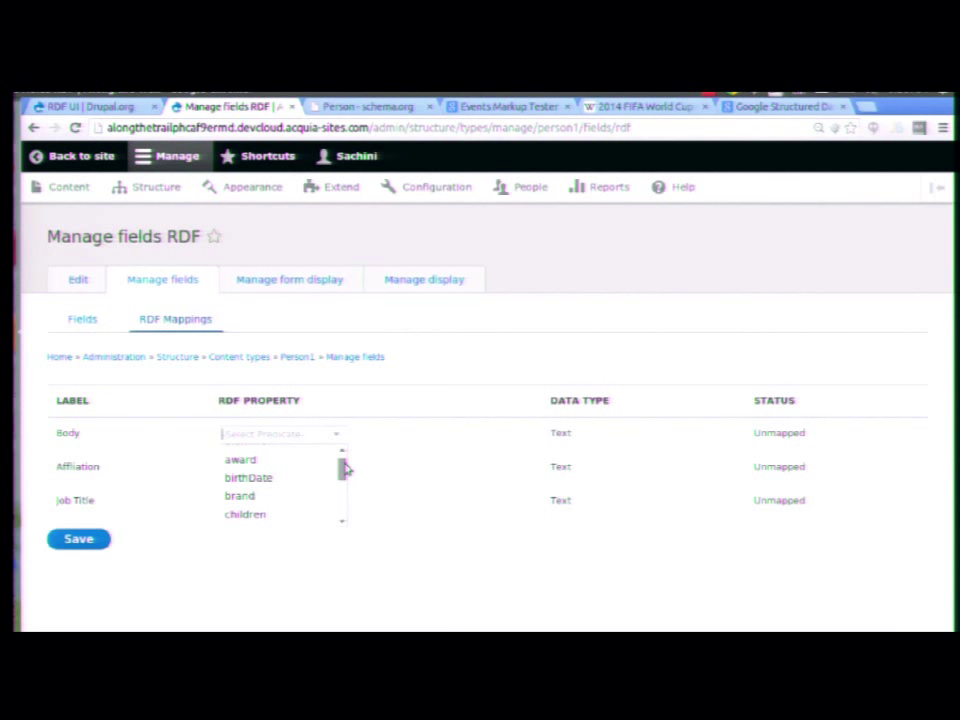
left_click_drag(345, 470, 250, 435)
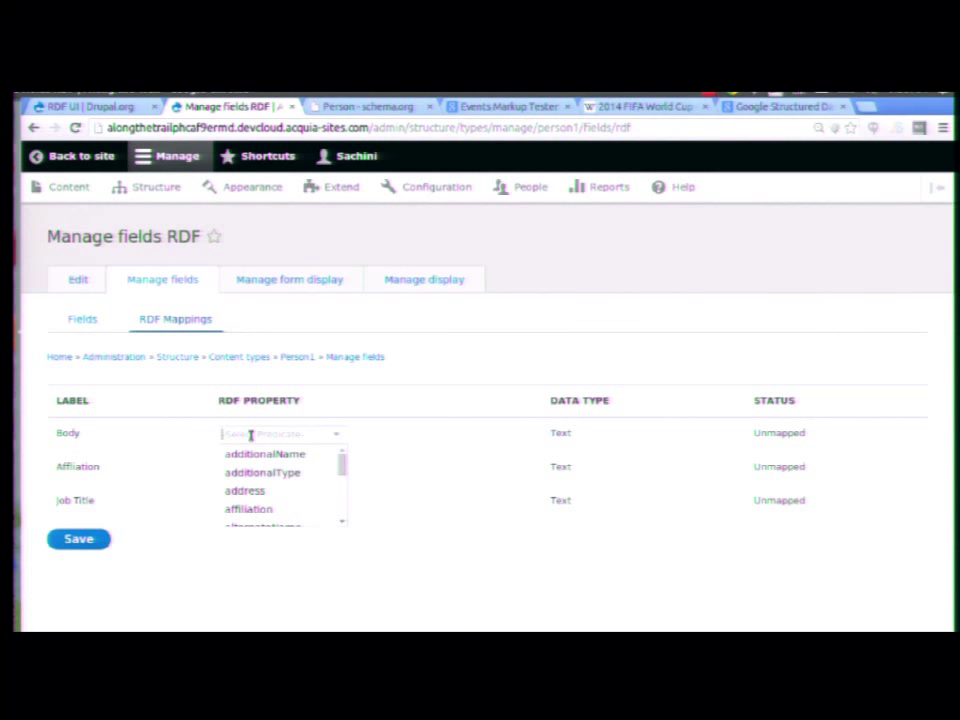
type("de")
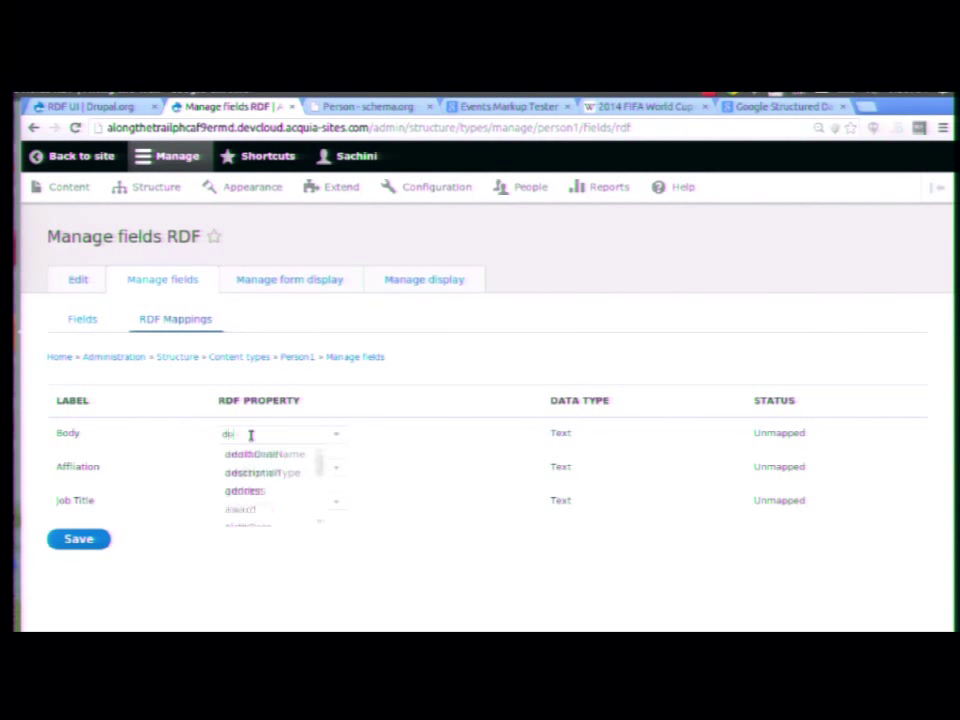
type("sc")
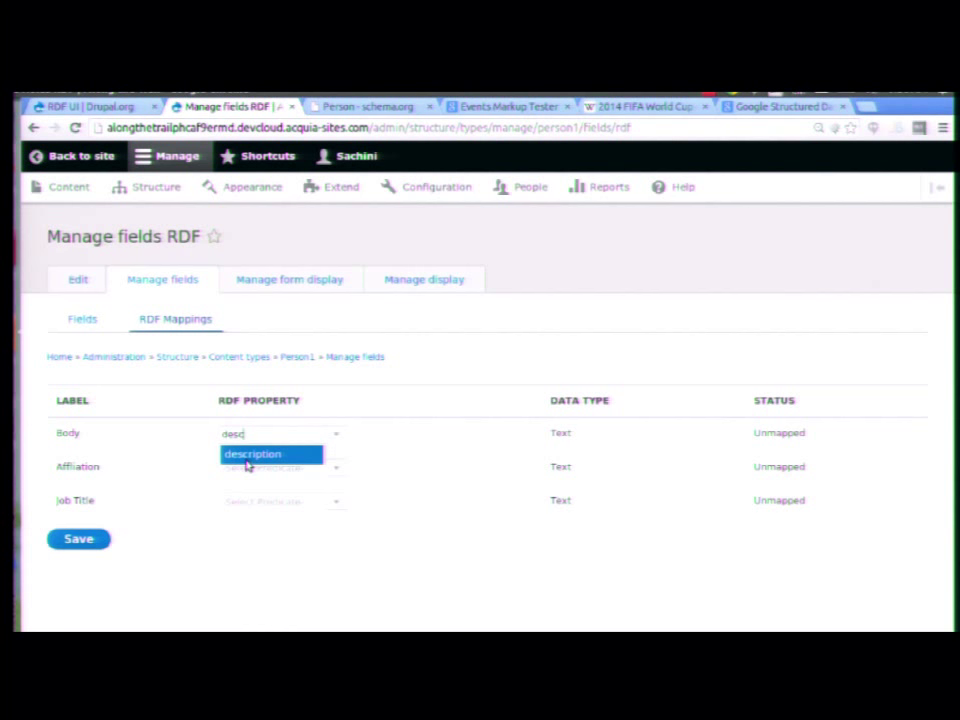
left_click(246, 463)
Step: Map Body to description, Affliation to affiliation and Job Title to jobTitle, and save the Person content type's RDF mappings
left_click(246, 466)
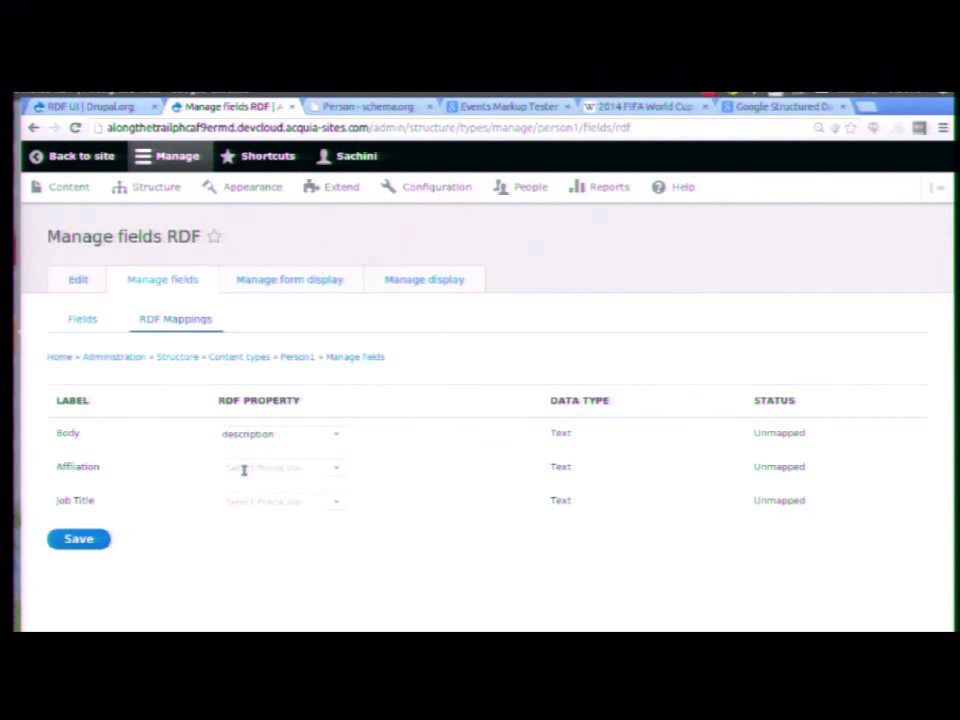
type("affil")
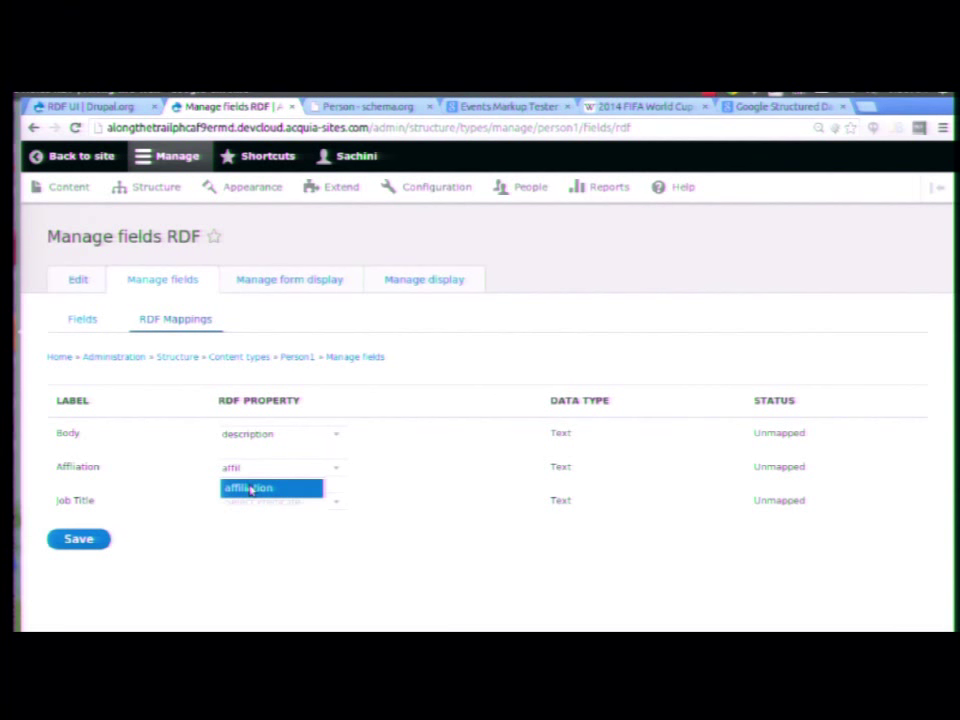
left_click(238, 492)
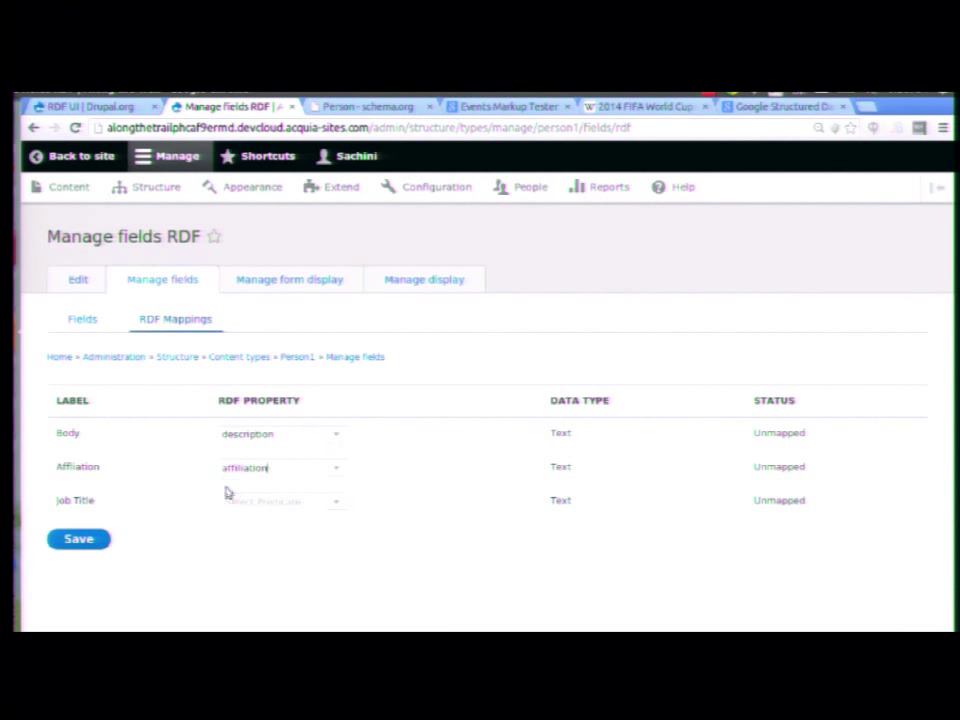
left_click(241, 501)
type("jobTitle")
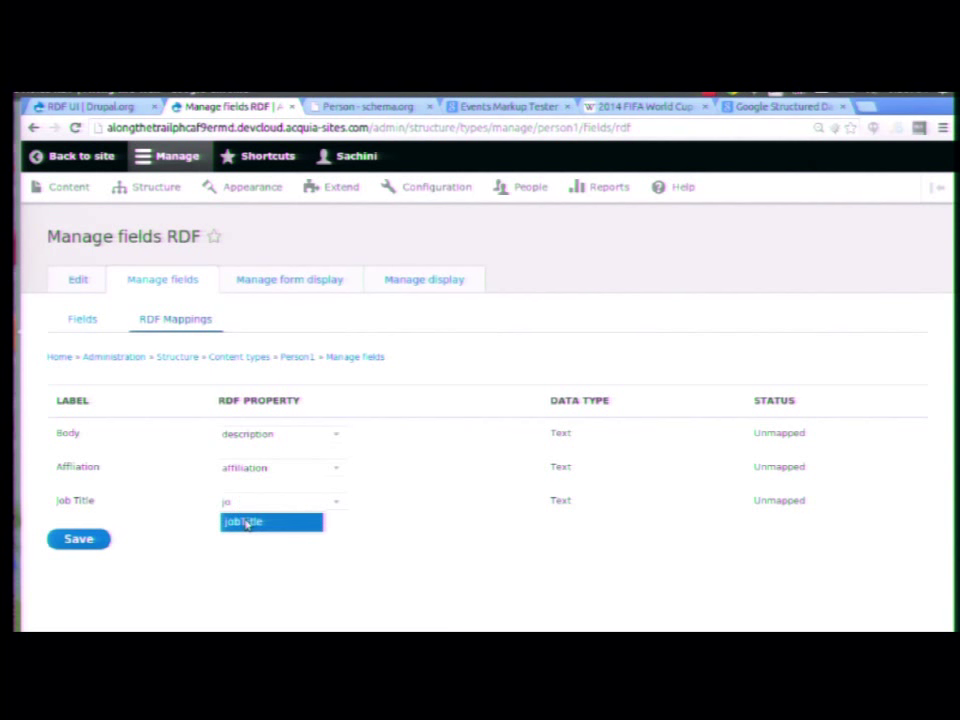
left_click(246, 522)
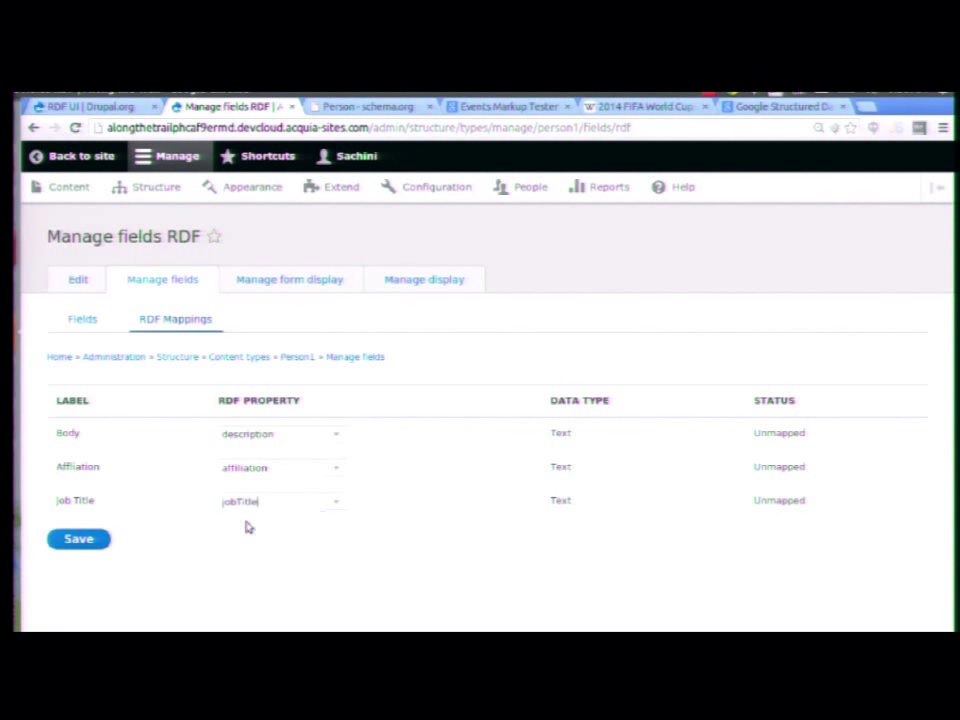
left_click(72, 538)
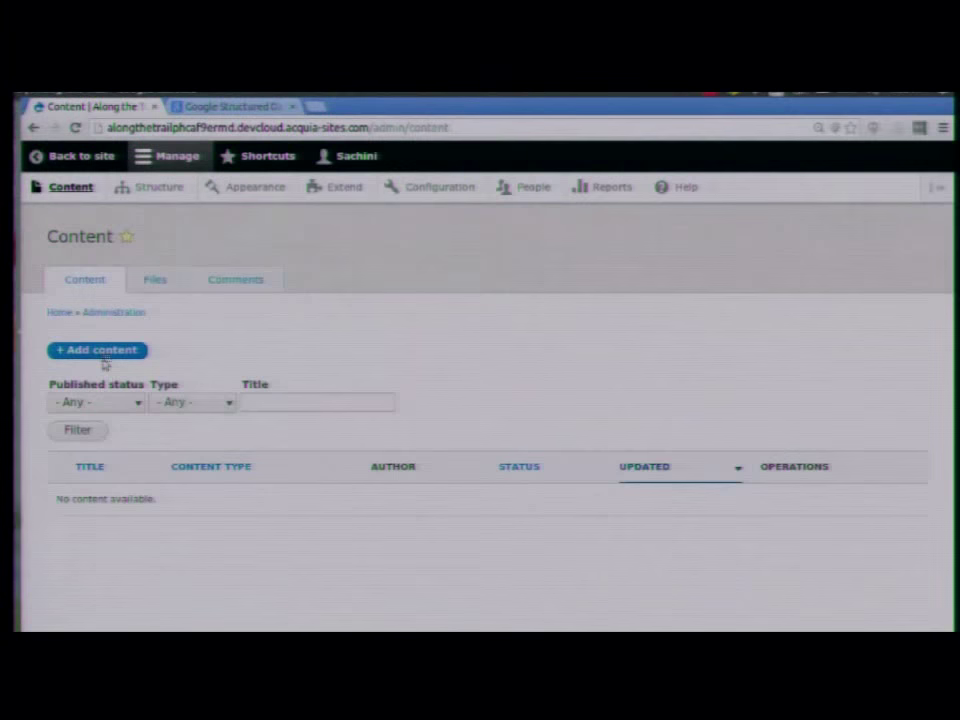
Step: Add a new Person content item, entering the person's full name as its title and starting its body text
left_click(100, 352)
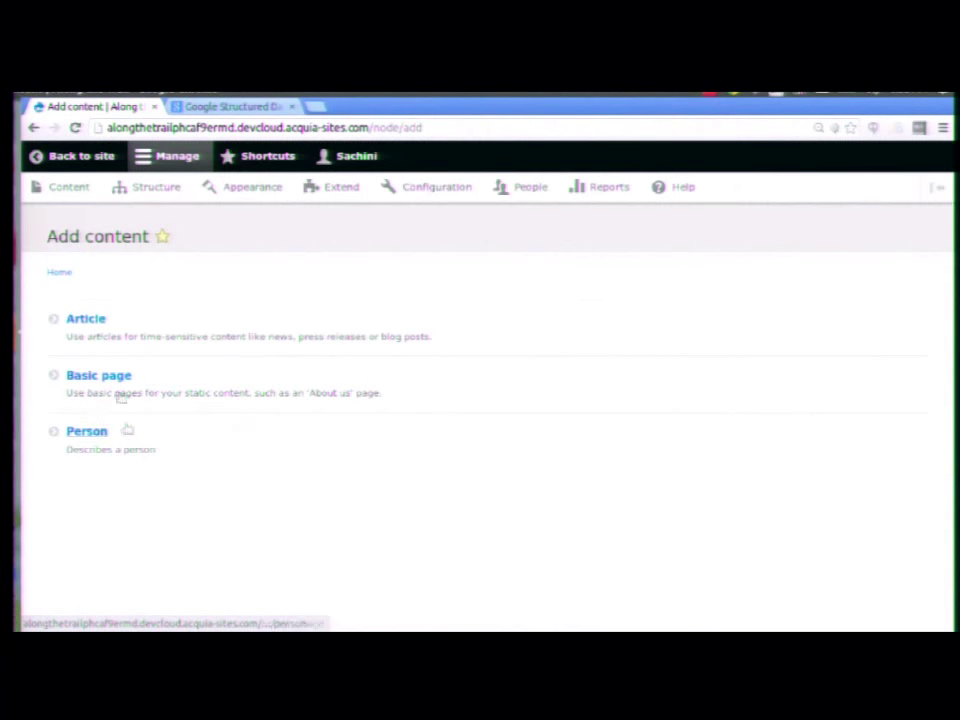
left_click(93, 428)
left_click(133, 337)
key("Tab")
mouse_move(706, 321)
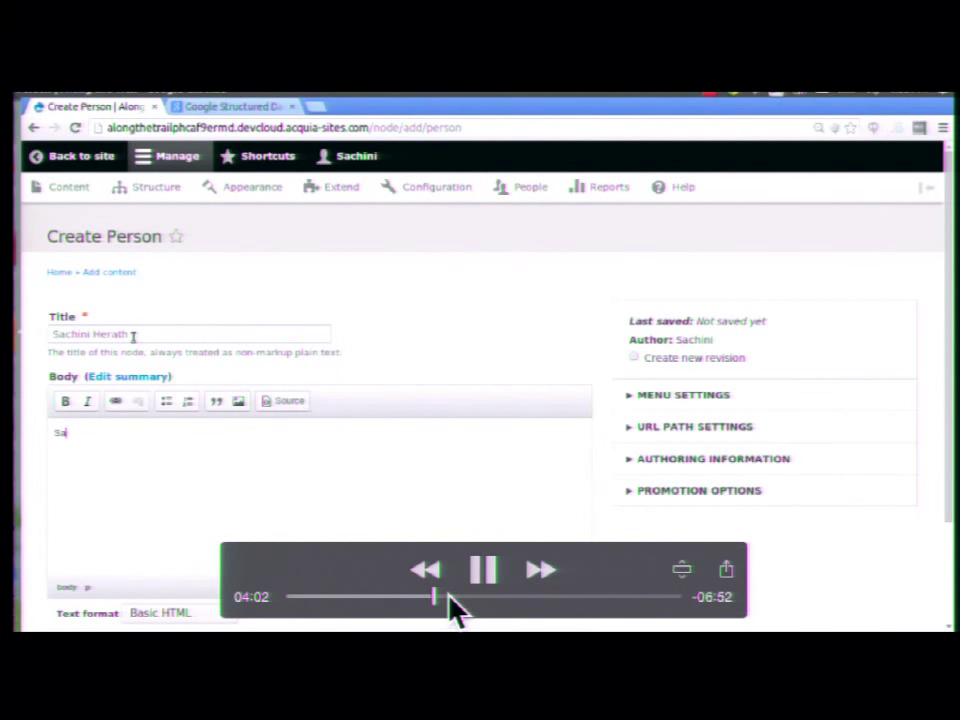
left_click(449, 597)
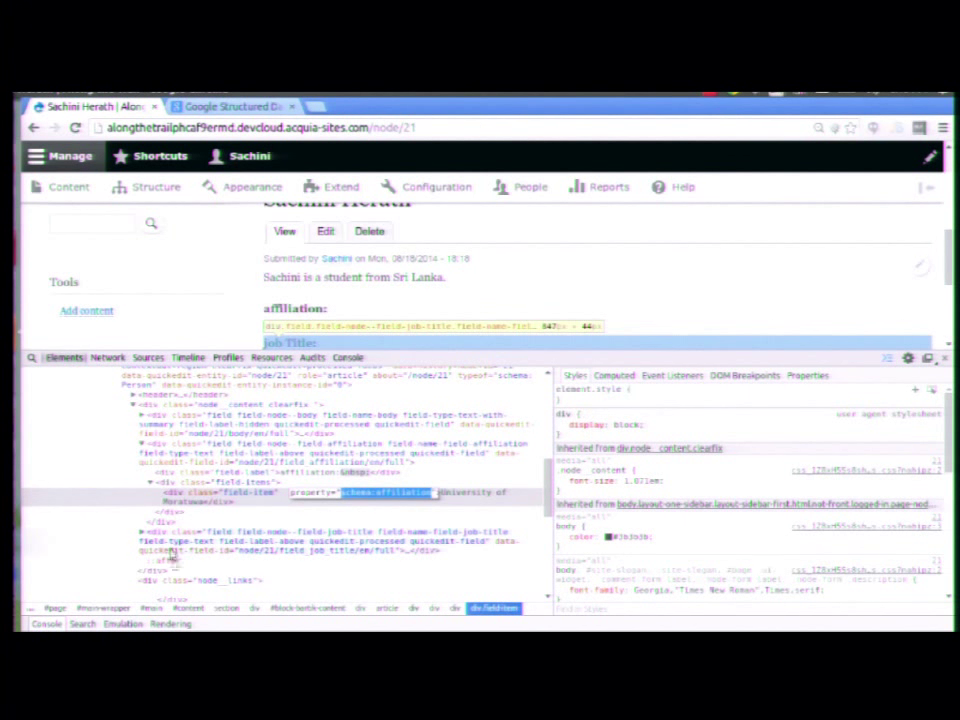
Step: Expand the job title field's markup in the developer tools and inspect its schema:jobTitle property
left_click(142, 535)
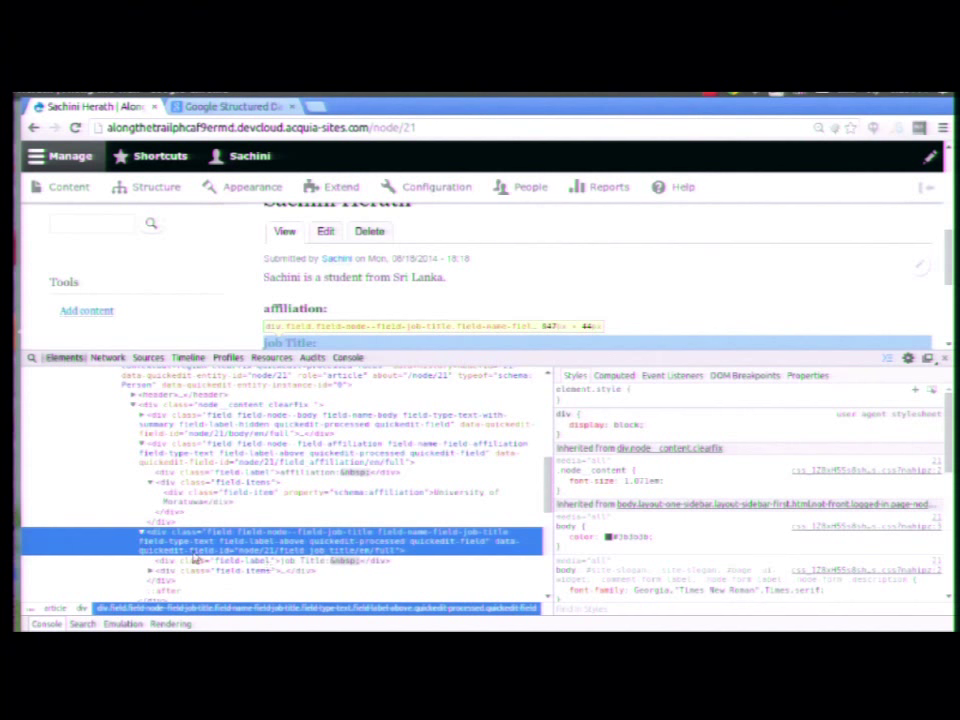
left_click(182, 570)
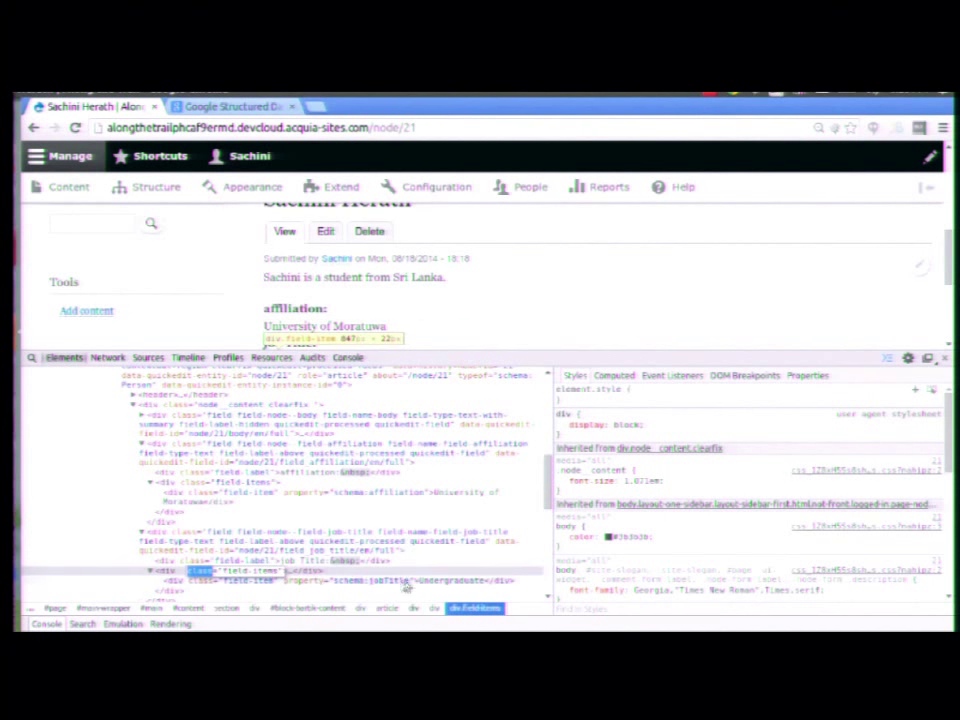
double_click(340, 582)
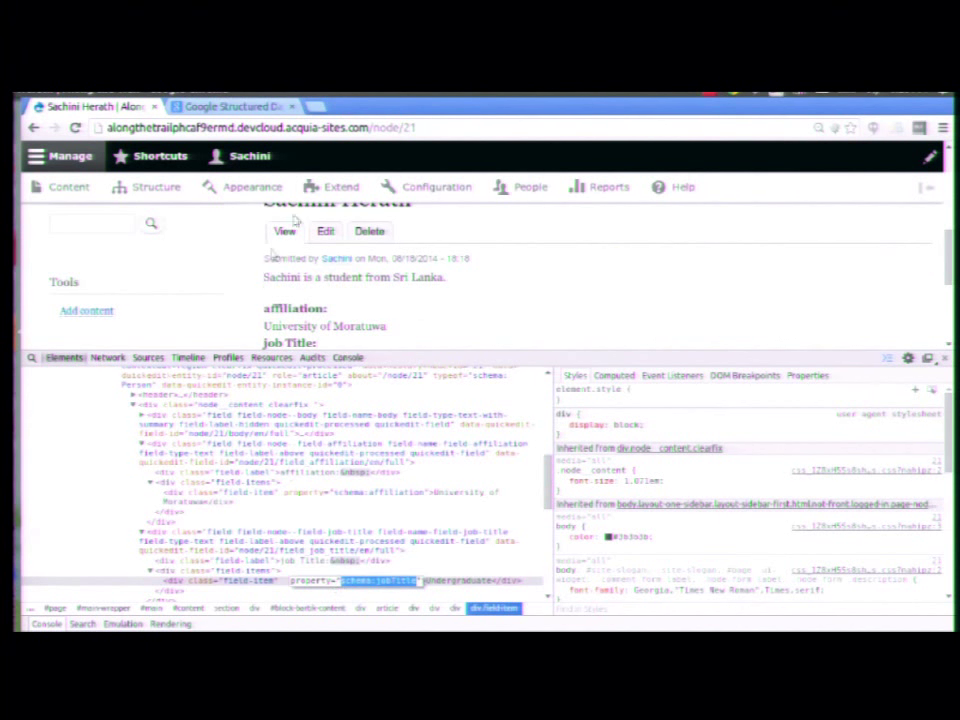
Step: Run the node/21 page URL through Google's Structured Data Testing Tool and examine the extracted structured data
left_click(451, 130)
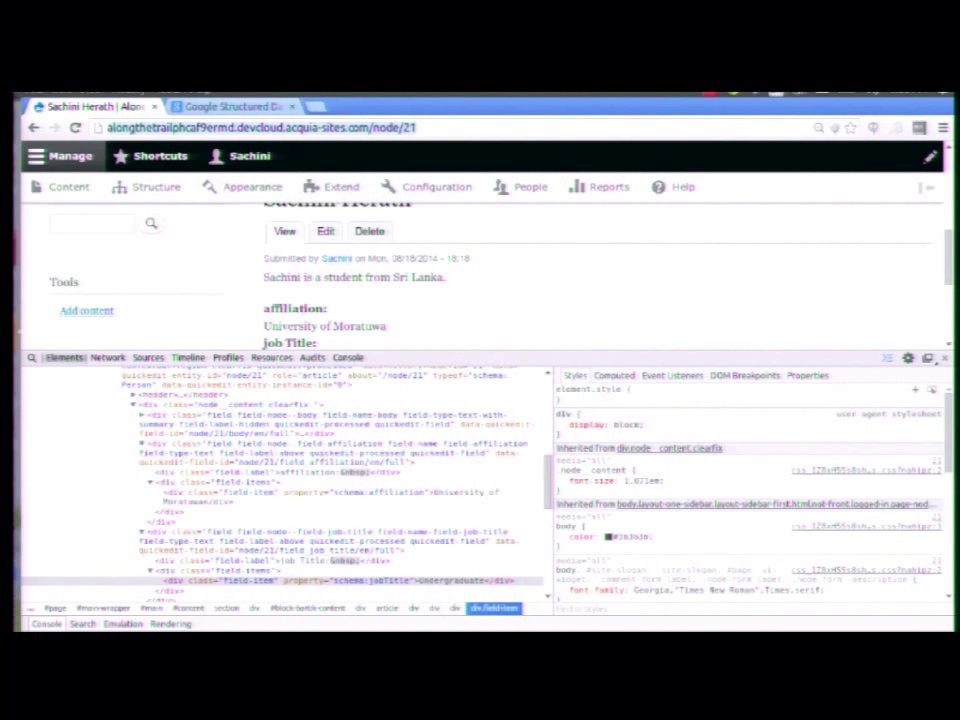
left_click(232, 106)
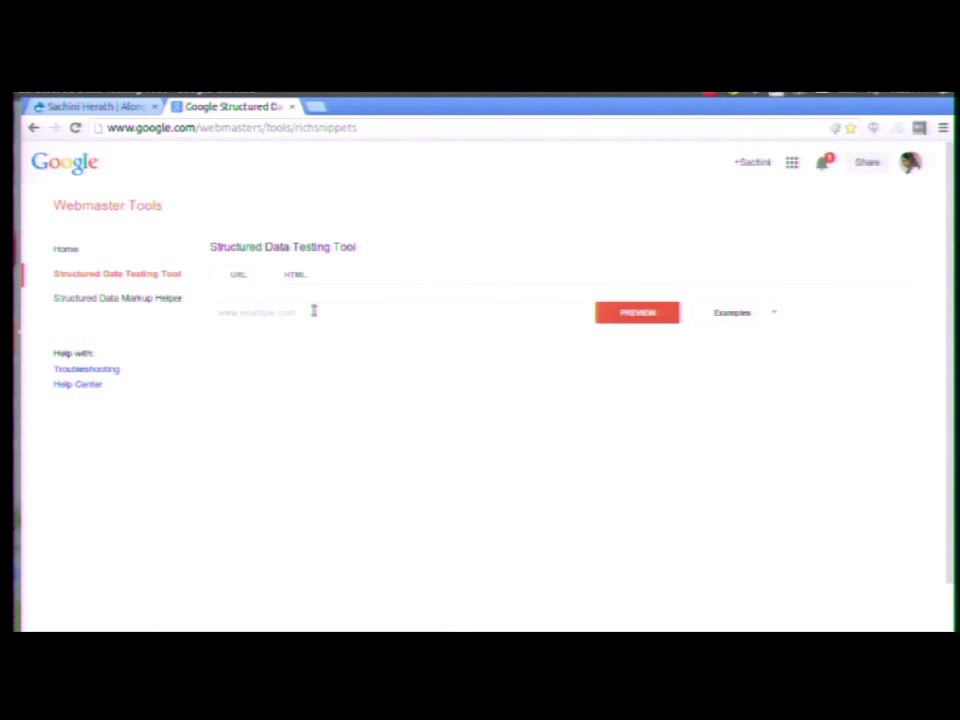
left_click(320, 309)
type("http://alongthetrailofcaffeine.devcloud.acquia-sites.com/node/21")
left_click(632, 313)
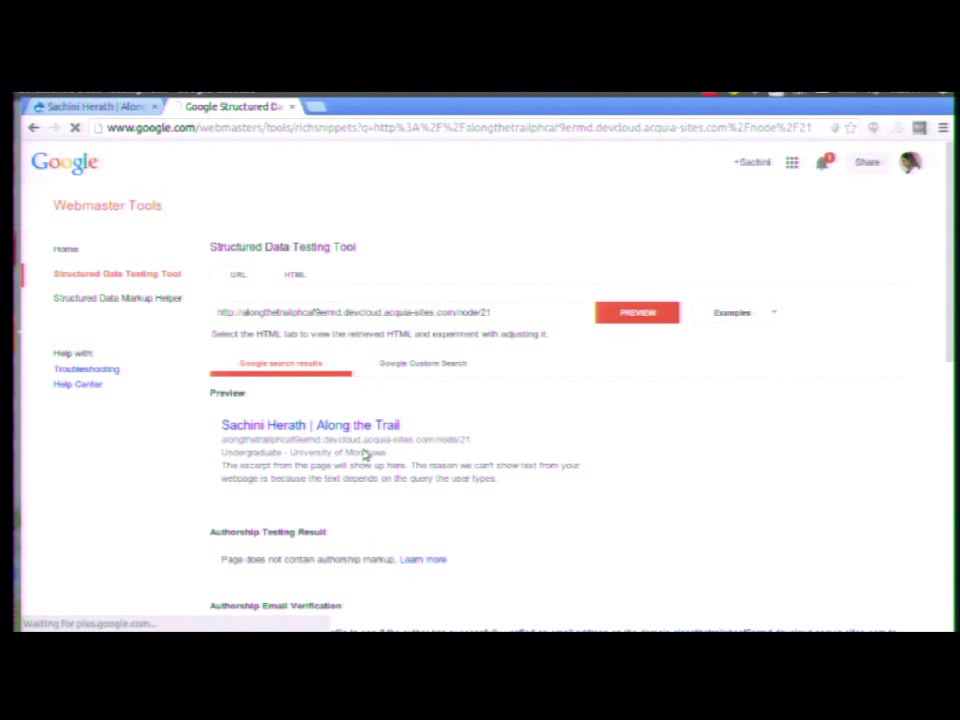
scroll(365, 453, "down", 5)
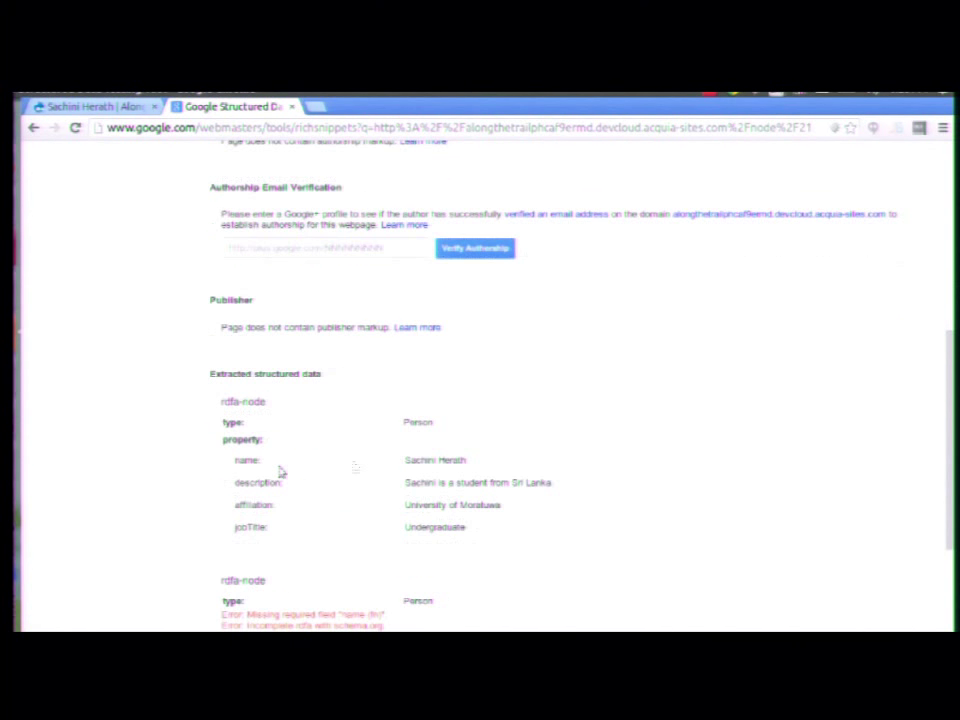
scroll(299, 448, "up", 1)
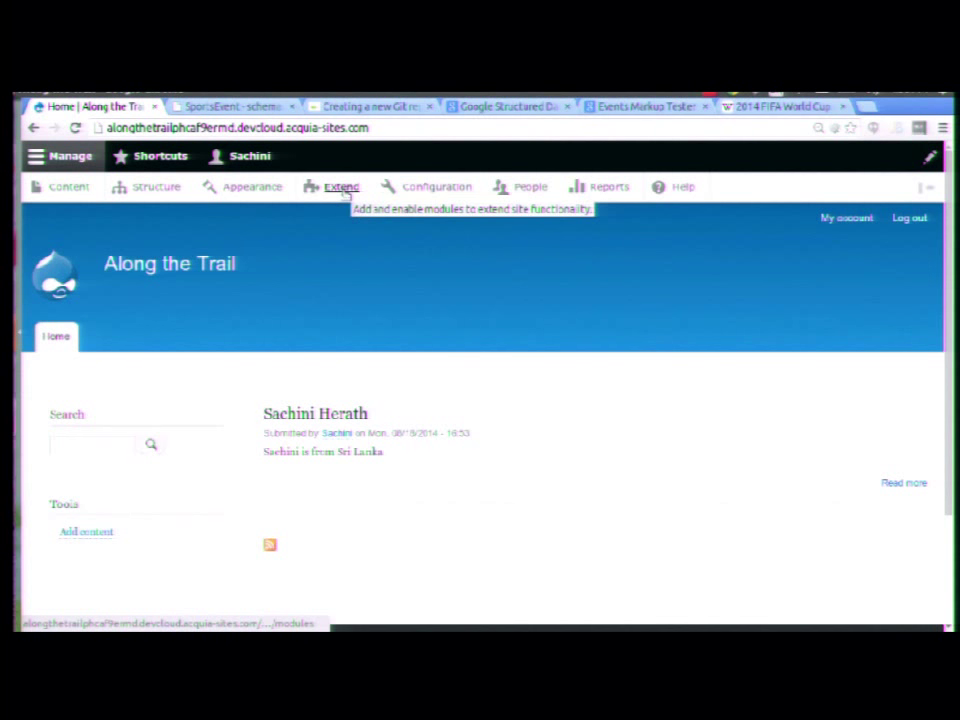
Step: Open the Drupal site's module list and search it for RDF modules
left_click(341, 188)
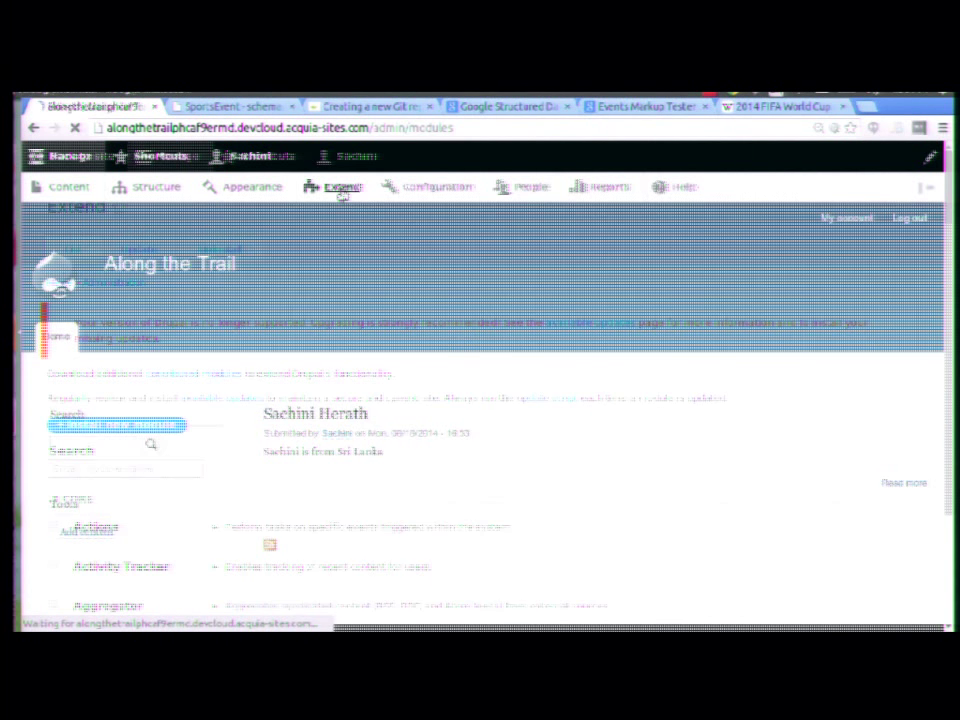
scroll(266, 279, "down", 2)
scroll(265, 276, "down", 1)
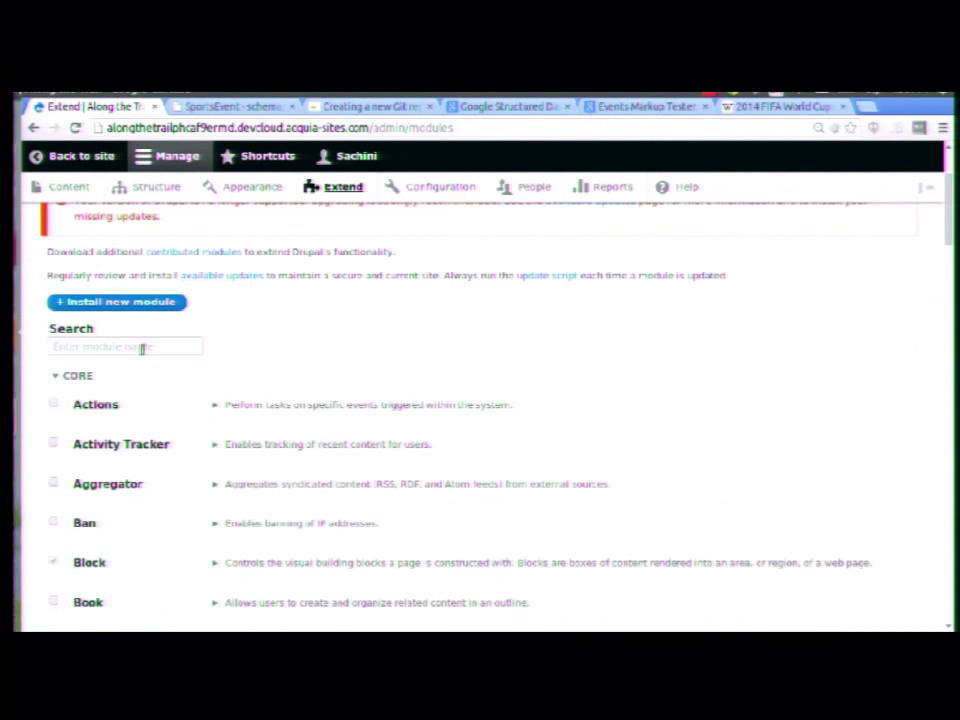
left_click(144, 350)
type("RDF")
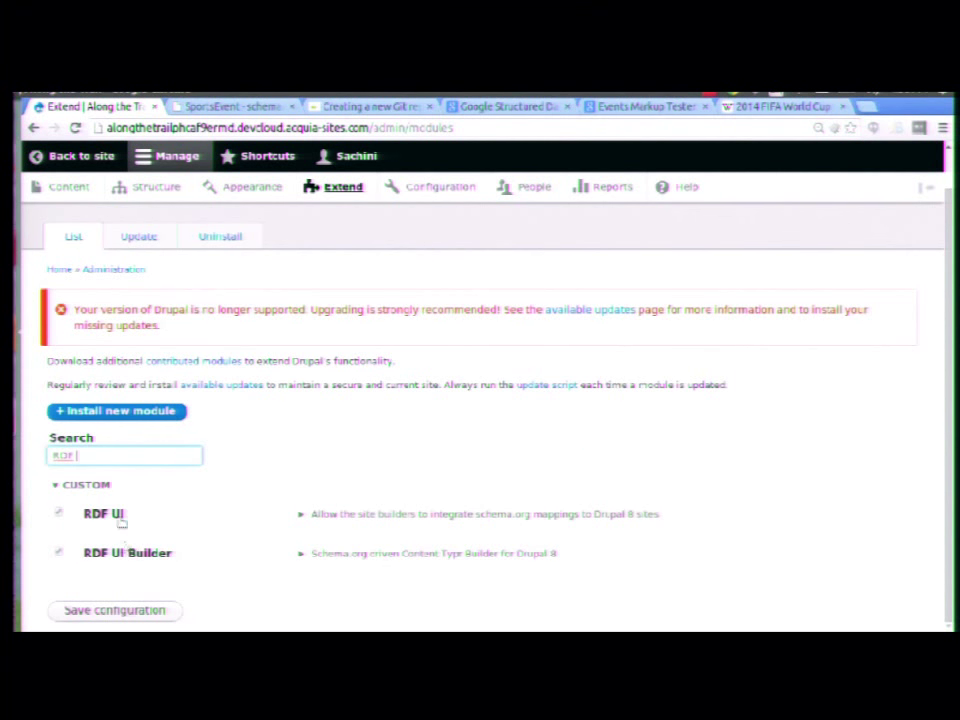
Step: Examine the properties of the SportsEvent type on schema.org
mouse_move(746, 435)
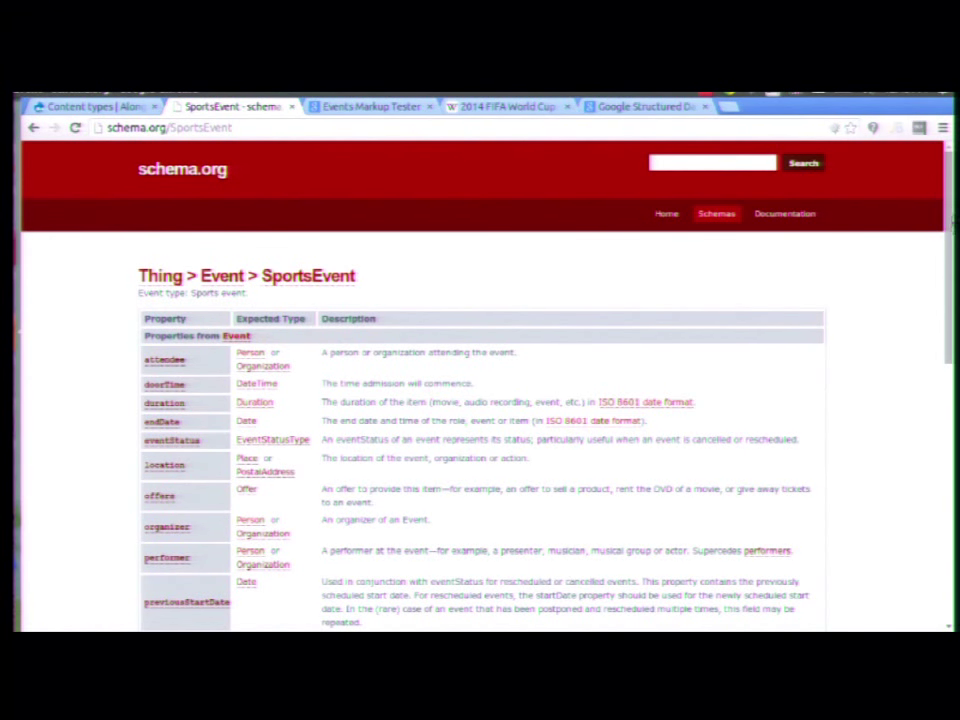
left_click_drag(946, 289, 946, 392)
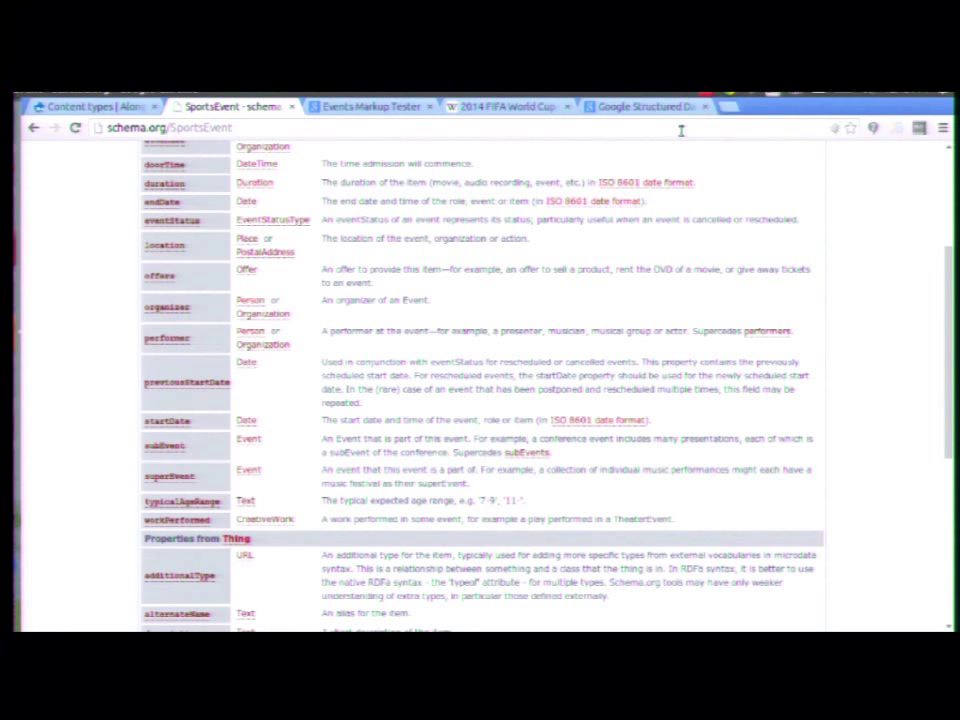
mouse_move(718, 536)
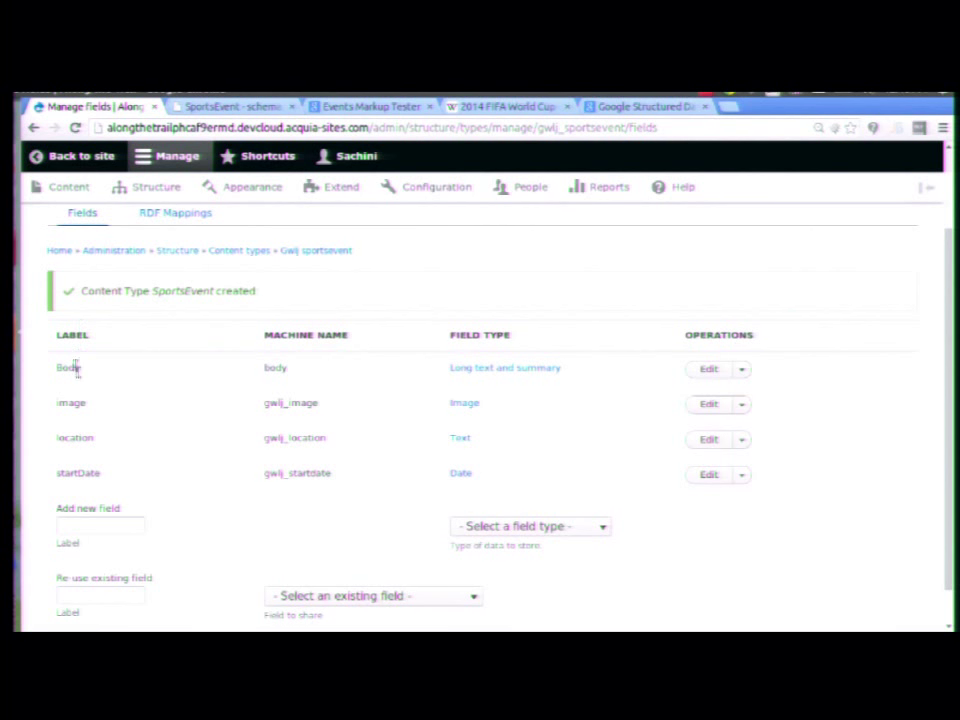
Step: Map the SportsEvent content type's Body field to the description property in its RDF mappings and save them
left_click(155, 216)
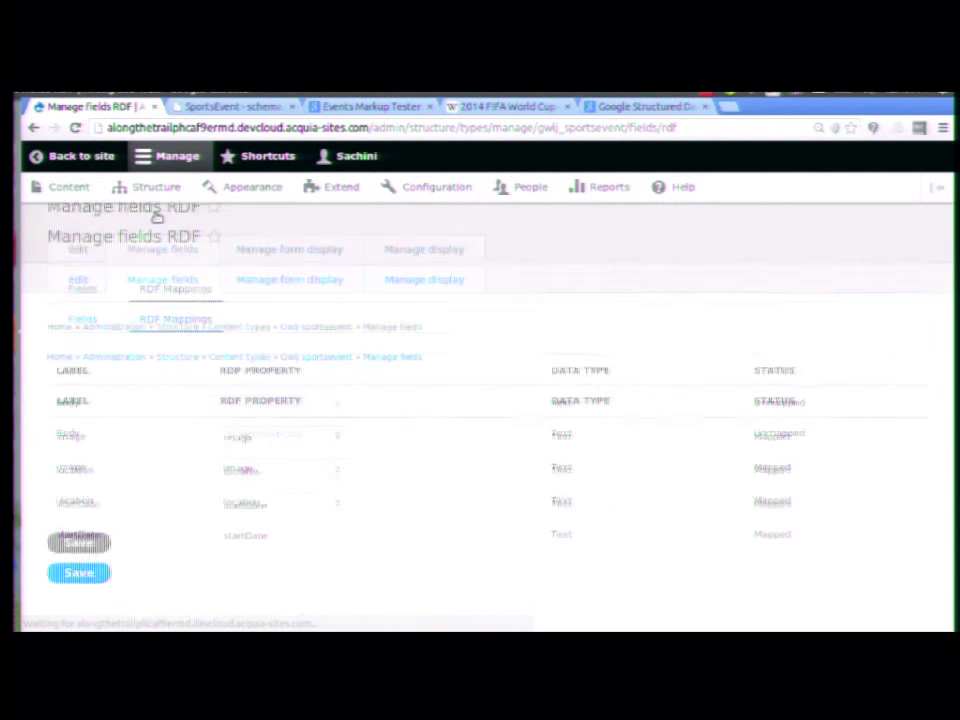
left_click_drag(88, 479, 96, 499)
left_click(83, 496)
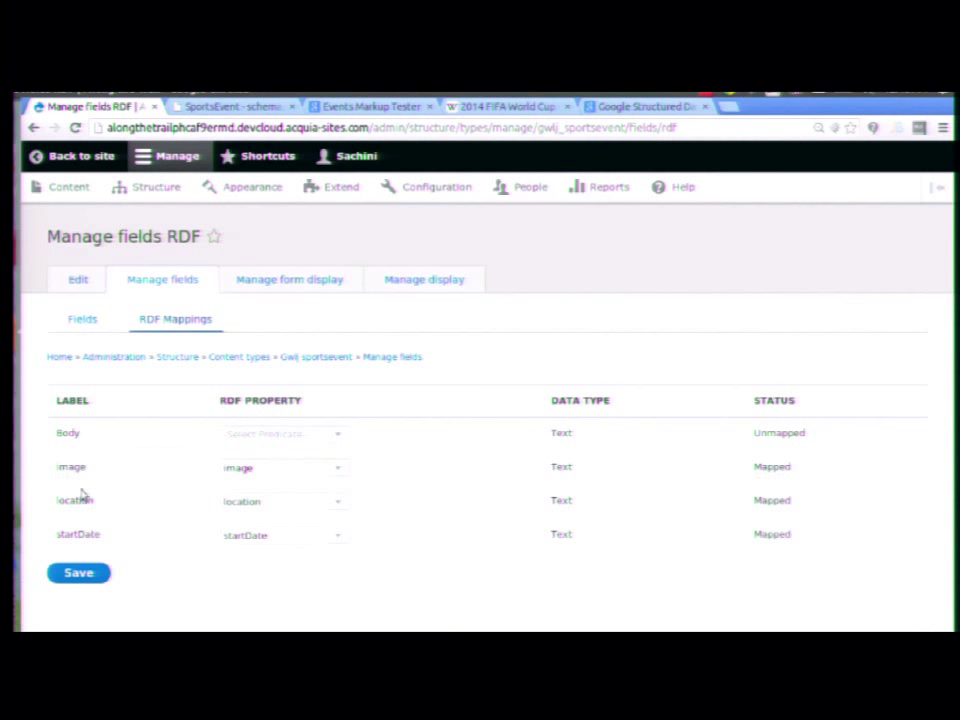
left_click(281, 430)
type("des")
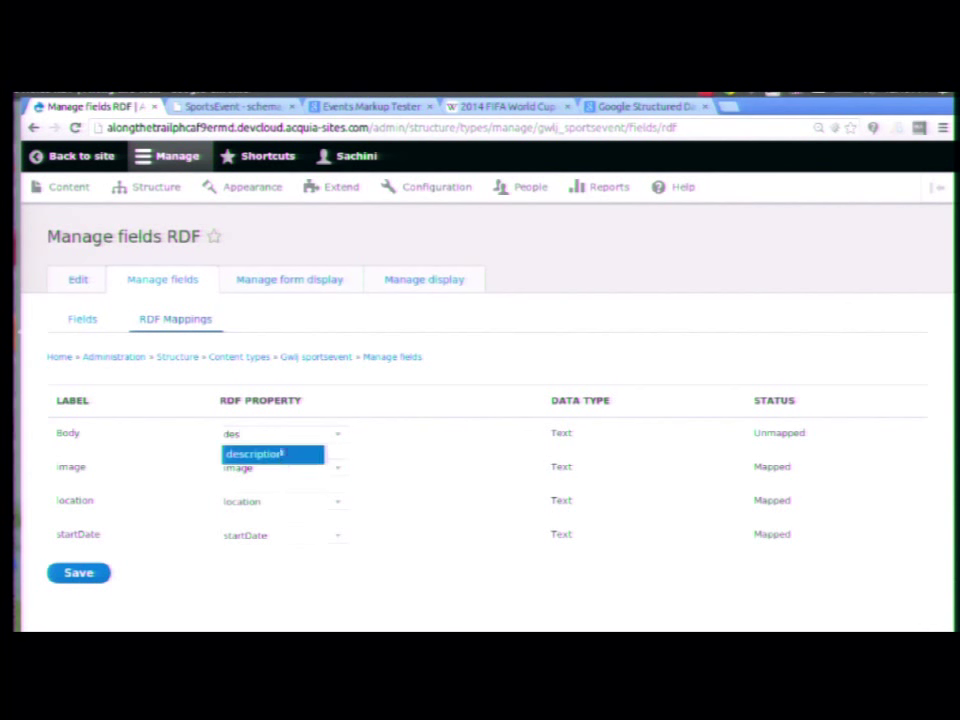
left_click(250, 456)
left_click(88, 574)
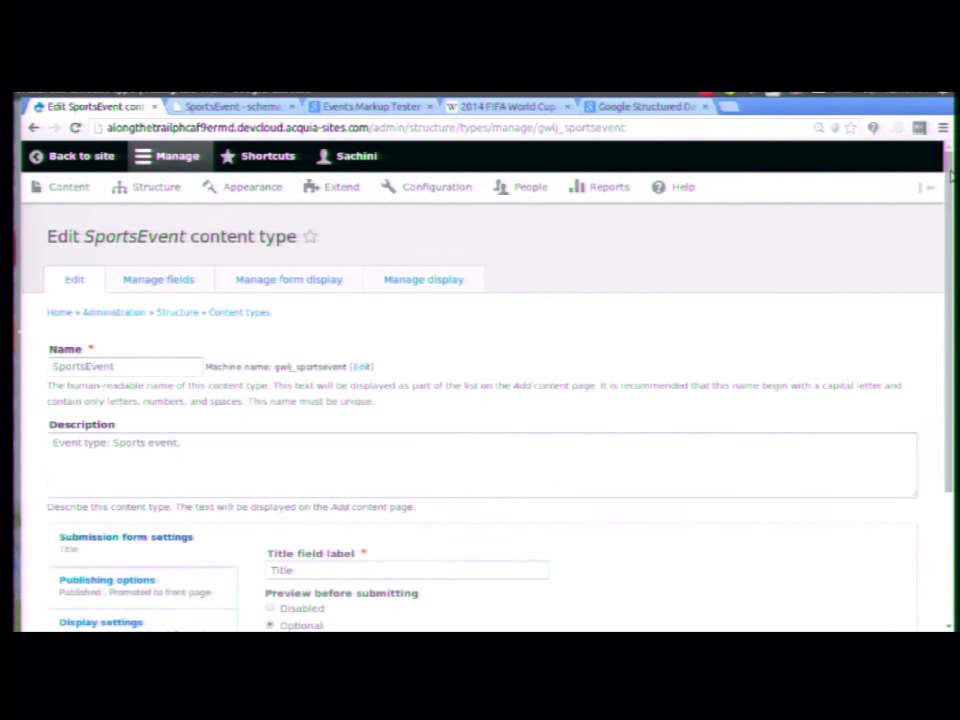
Step: Check the Schema.org type assigned to the SportsEvent content type in its edit settings
scroll(414, 435, "down", 4)
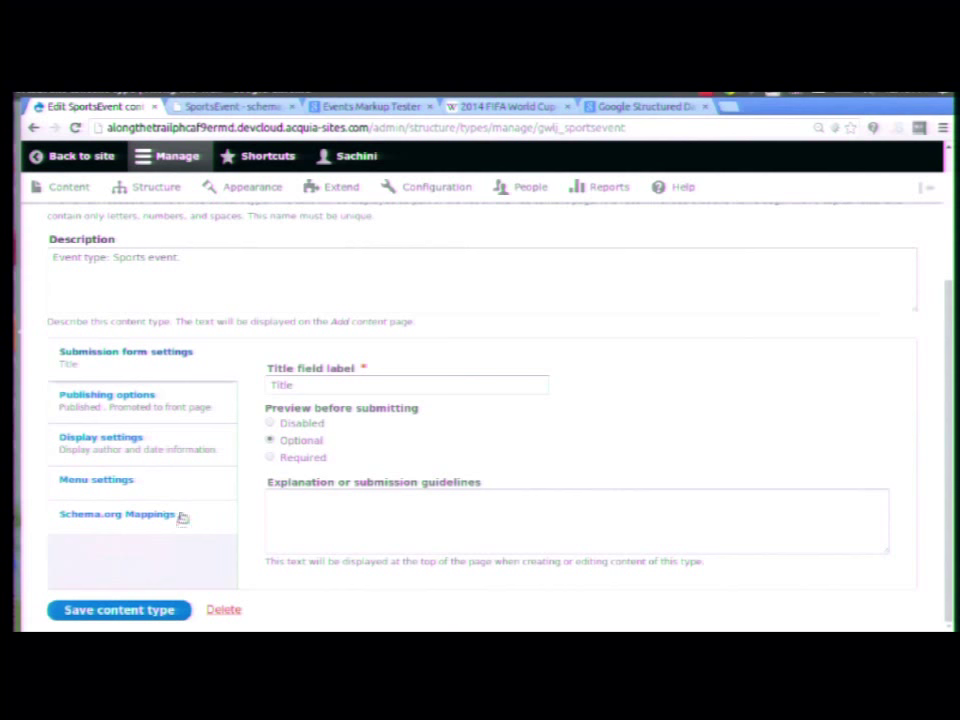
left_click(188, 515)
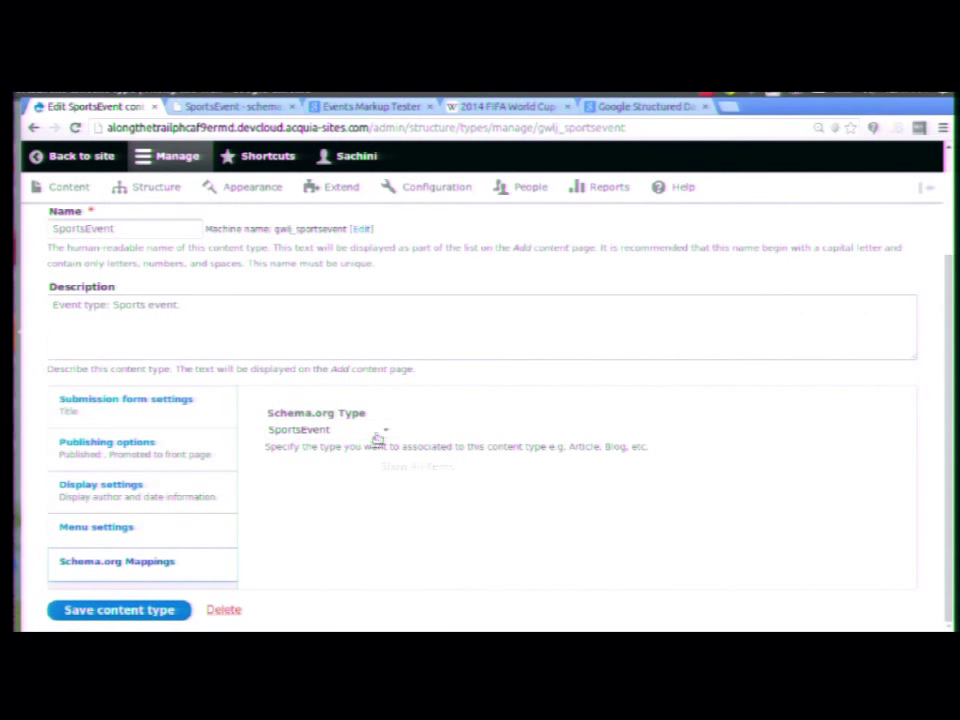
scroll(890, 320, "up", 3)
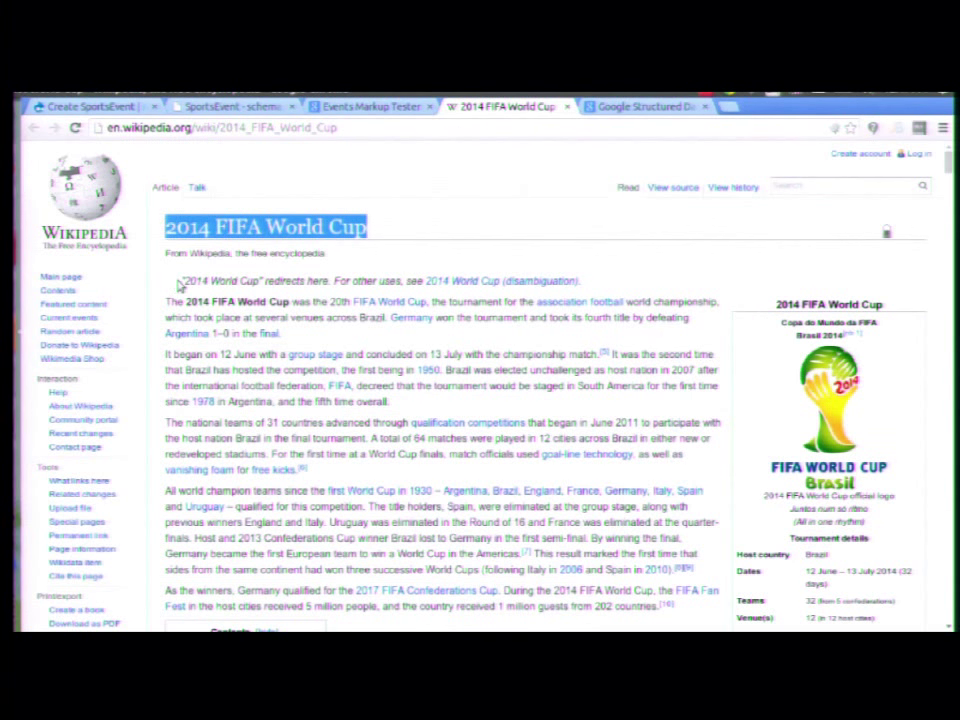
mouse_move(718, 553)
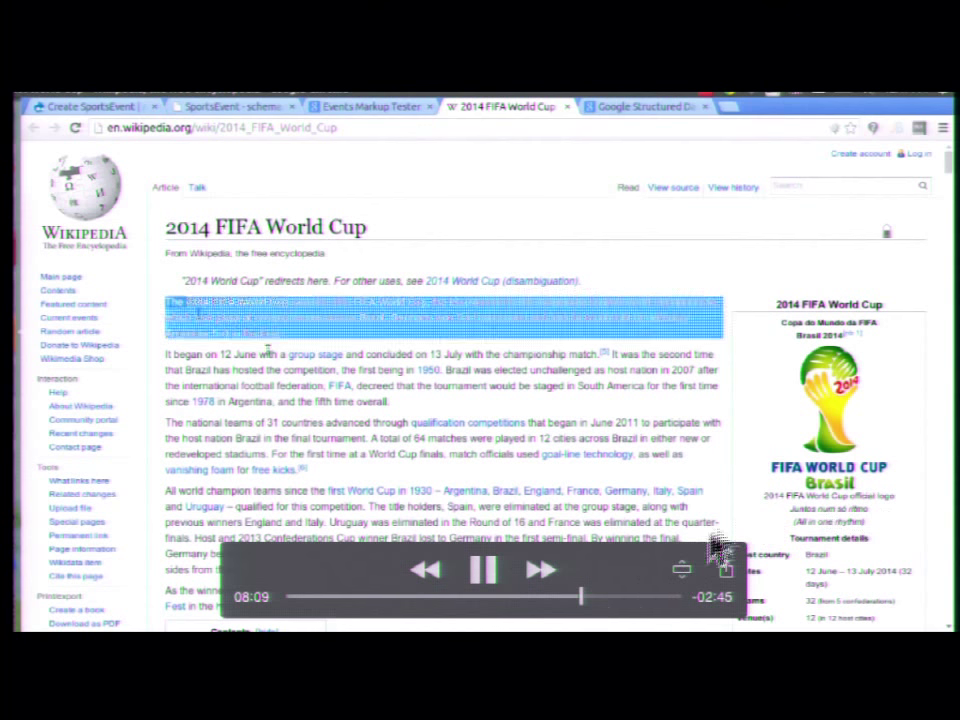
left_click(599, 598)
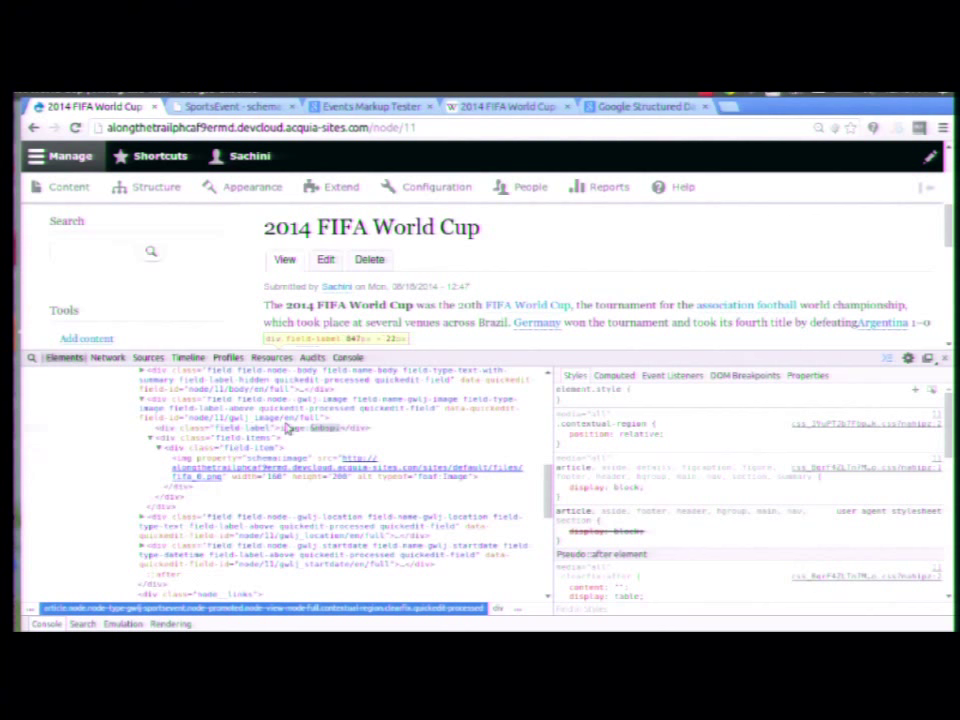
mouse_move(712, 468)
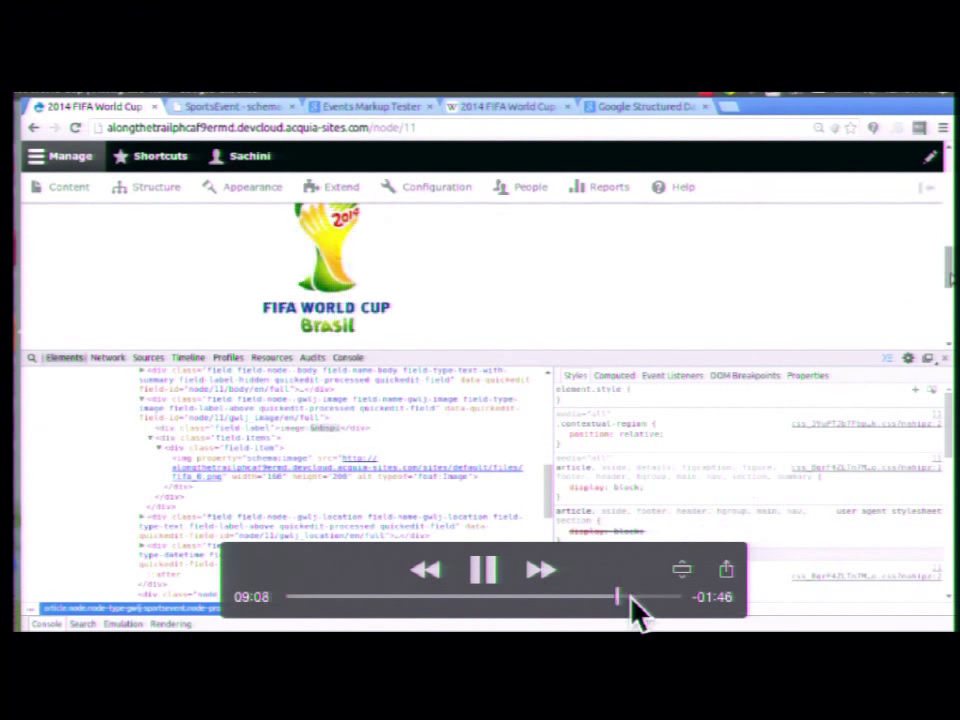
left_click(632, 597)
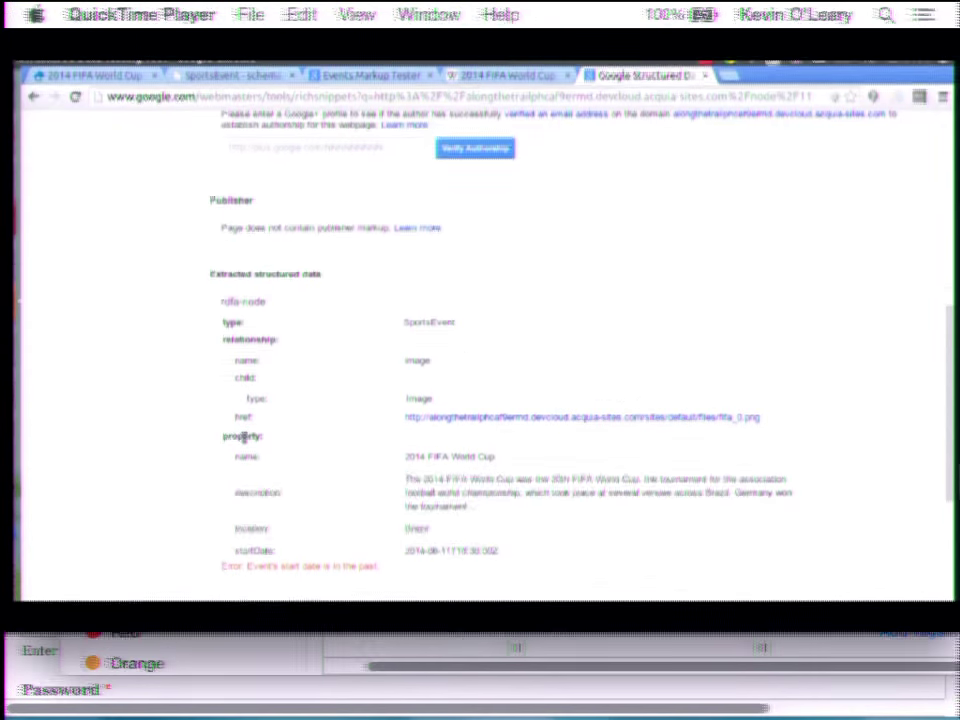
mouse_move(583, 375)
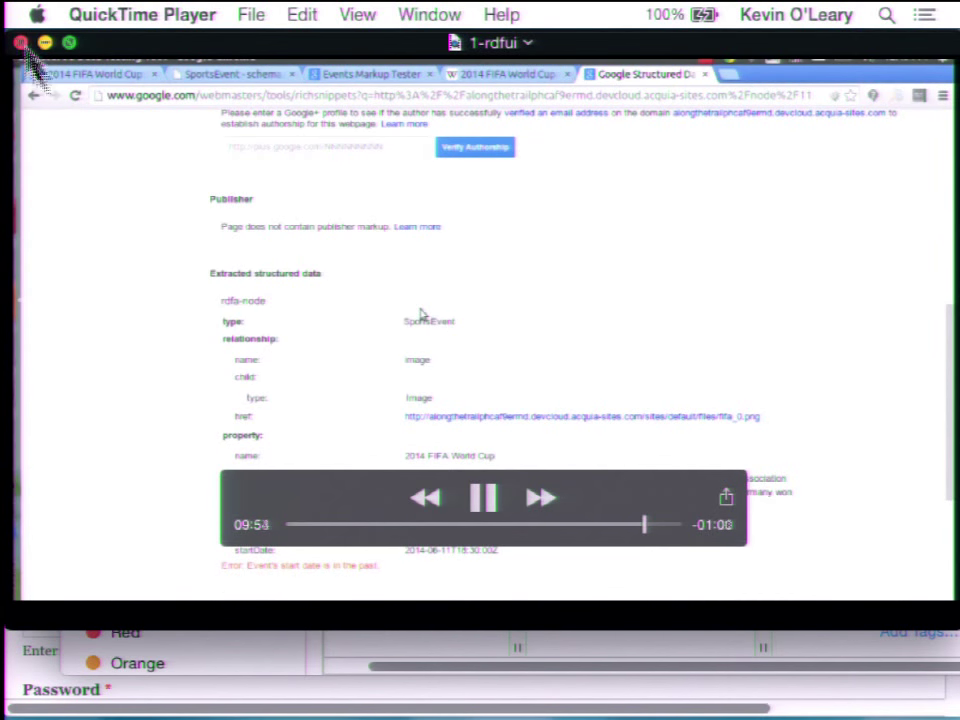
Step: Pause the rdfui video, switch to Safari and advance the slide presentation past the Drupal 8 RDF UI slide
key("space")
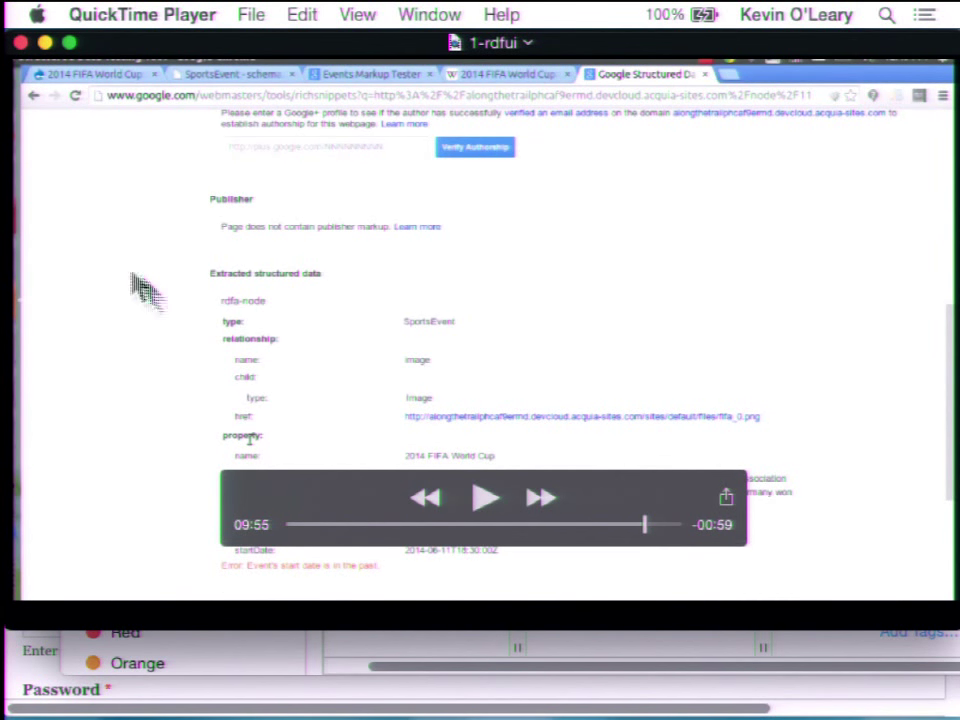
key("super+Tab")
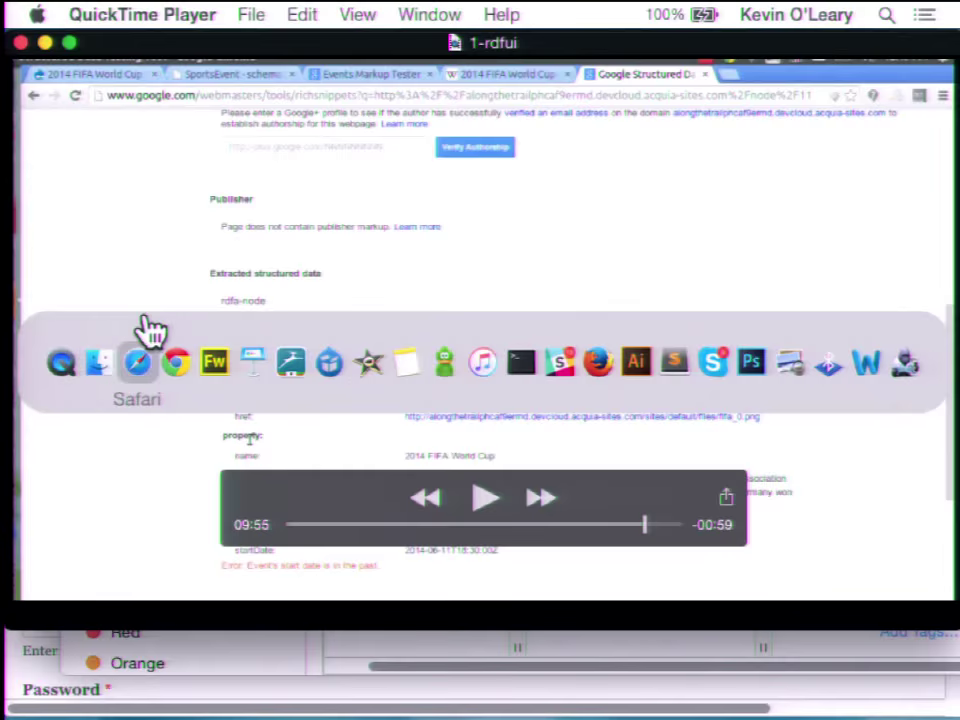
left_click(139, 340)
key("Down")
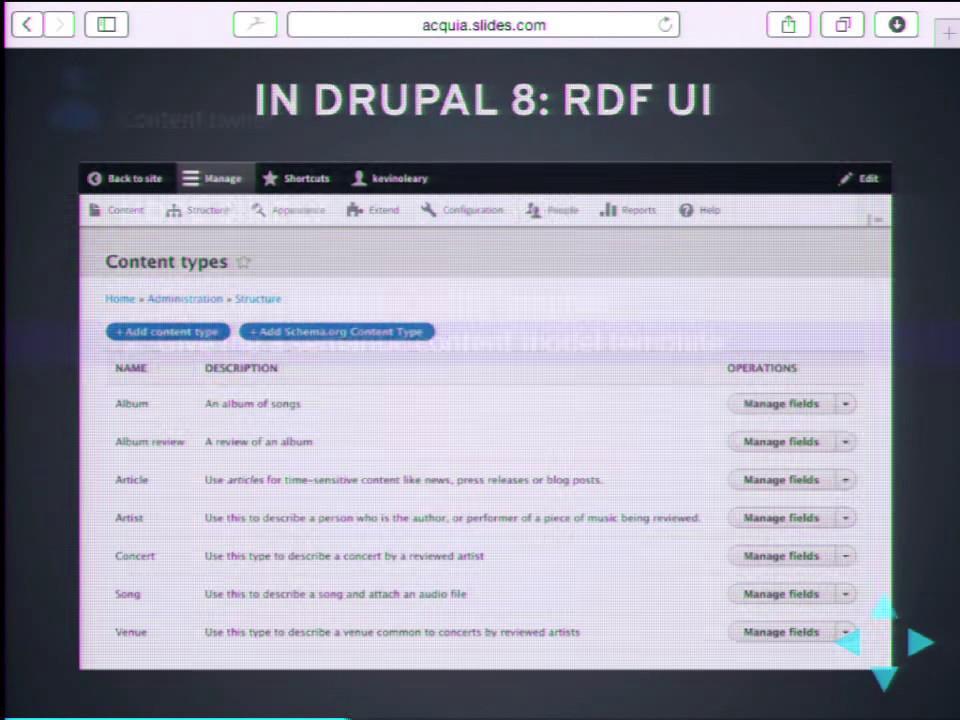
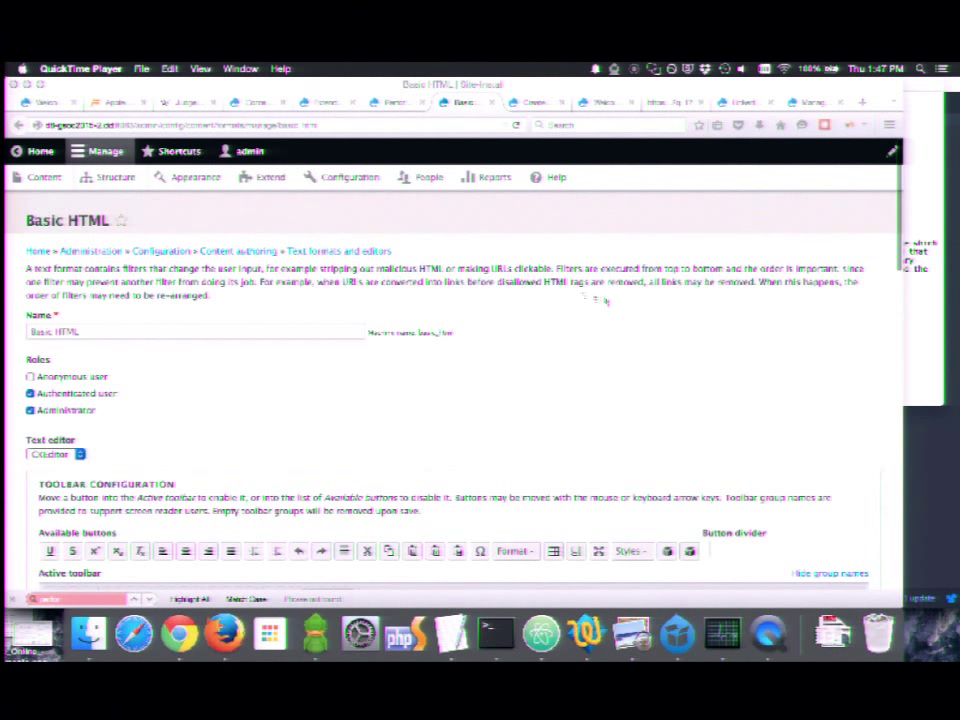
Step: Add both linked data buttons to the Tools group of the Basic HTML format's active toolbar and save the configuration
mouse_move(589, 298)
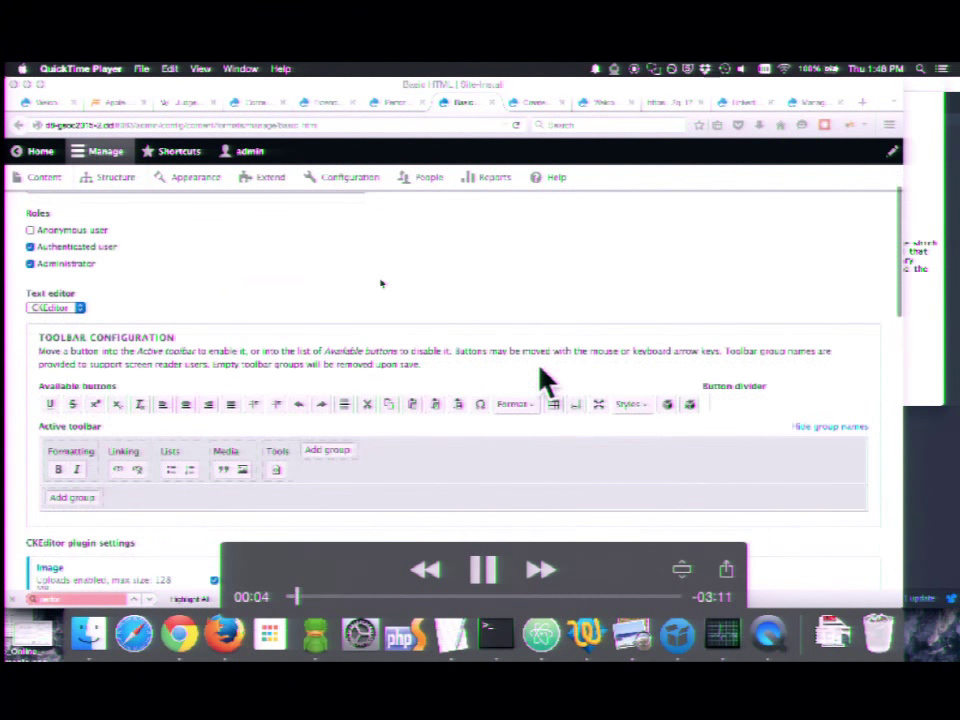
key("space")
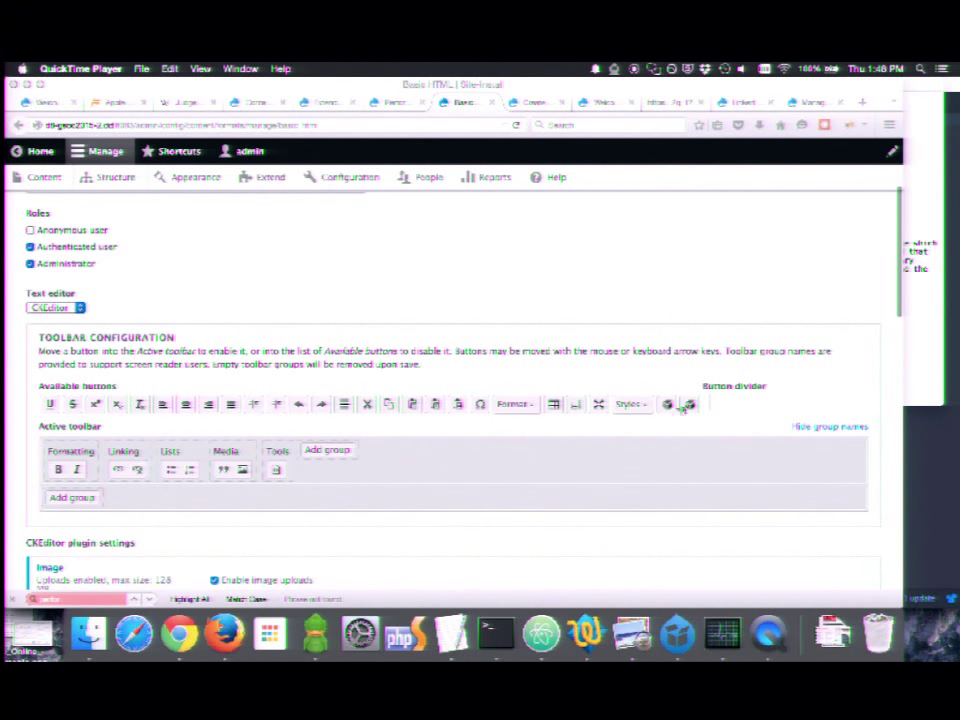
left_click(668, 405)
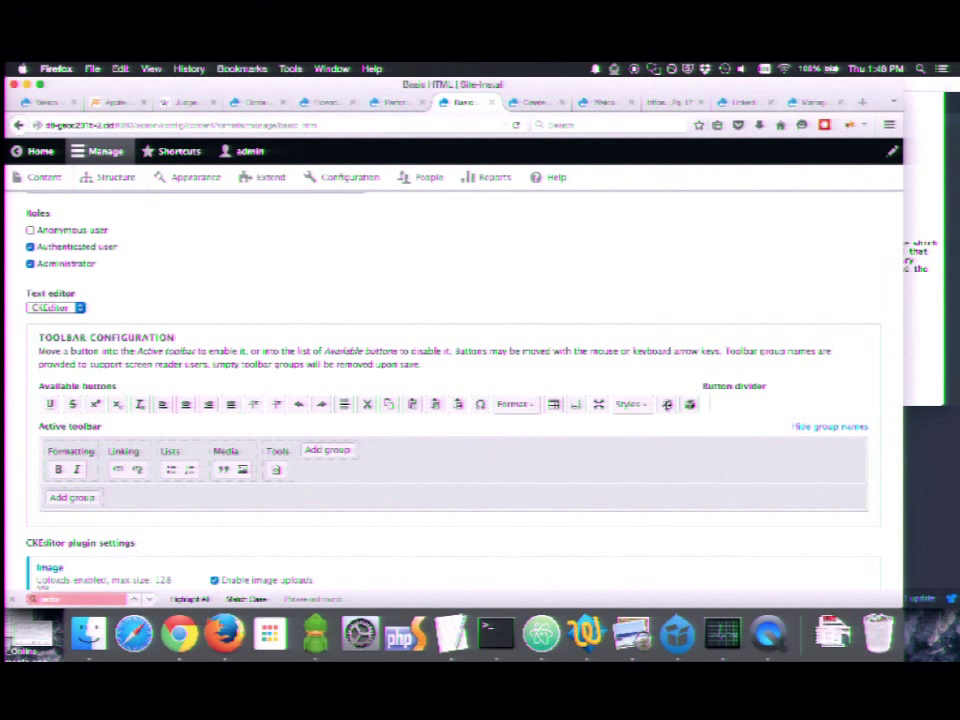
left_click_drag(668, 405, 293, 469)
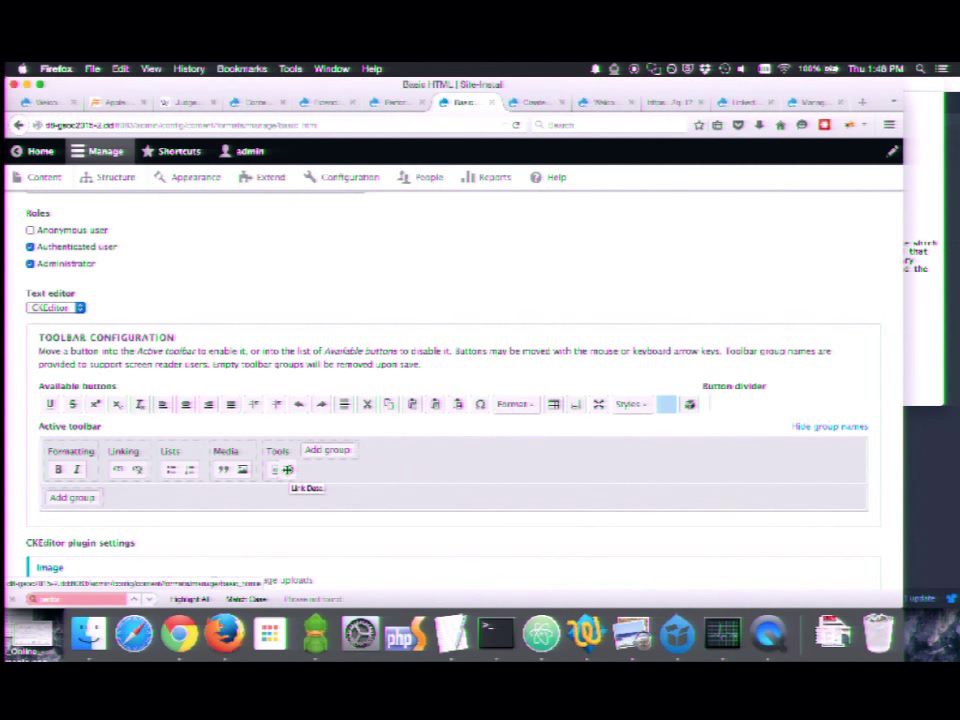
left_click_drag(287, 469, 285, 469)
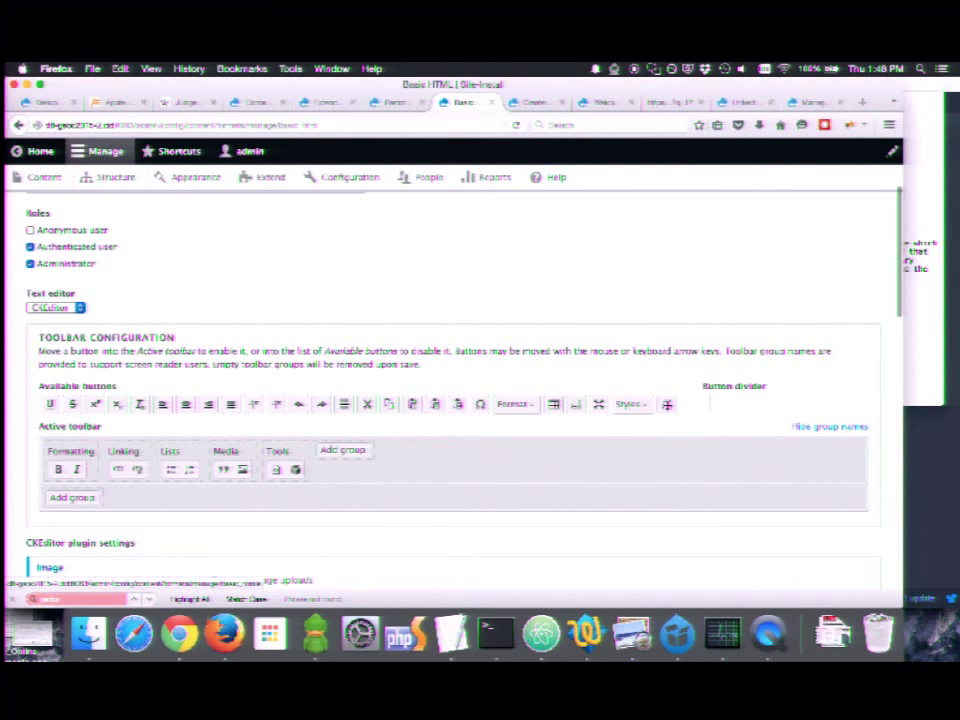
left_click_drag(667, 404, 312, 469)
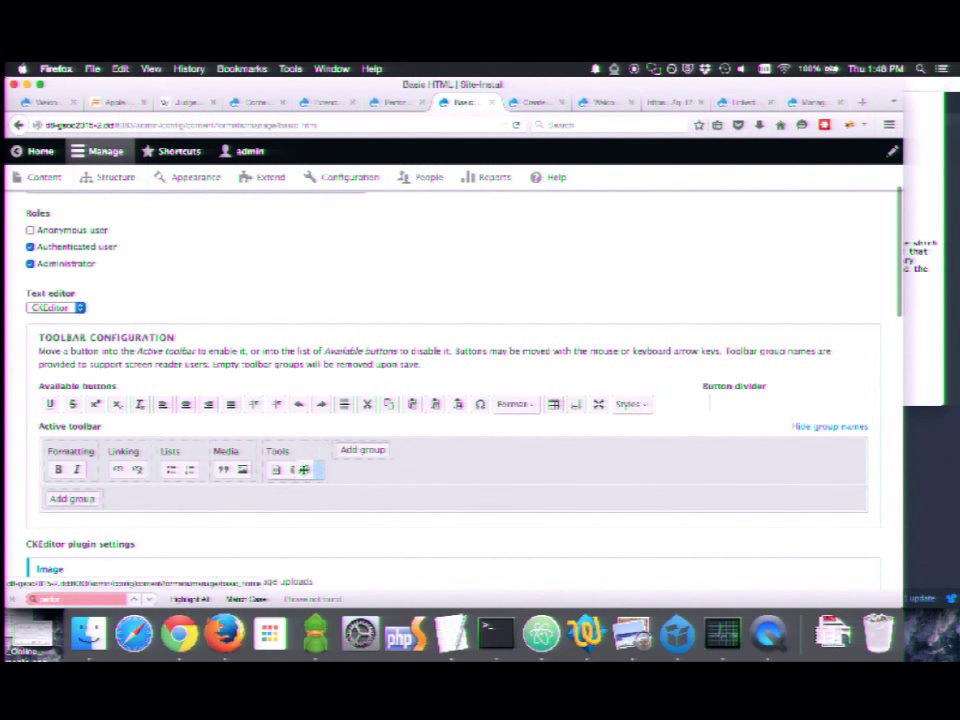
scroll(433, 508, "down", 15)
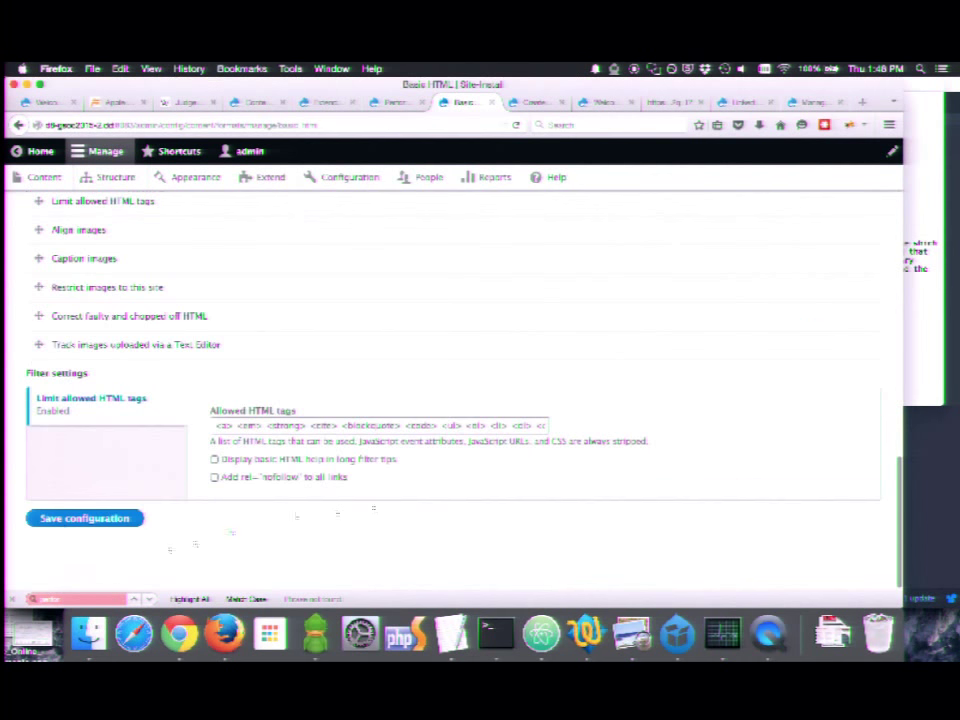
left_click(65, 521)
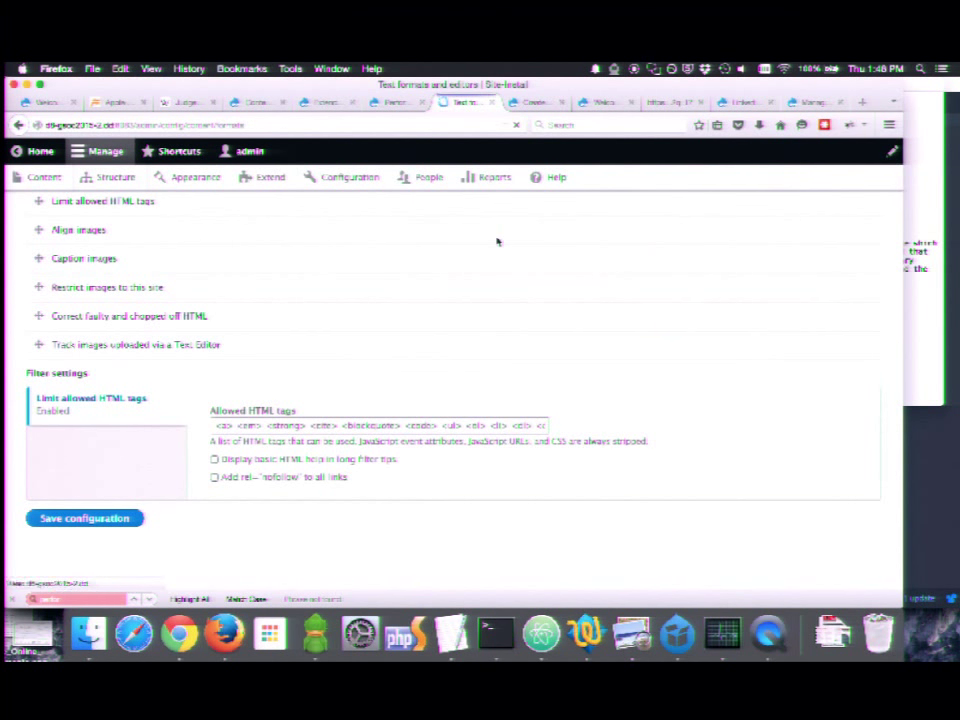
Step: Reload the Create Article form and fill in the title "Judgement of Paris" copied from the notes in TextEdit
left_click(522, 100)
key("super+r")
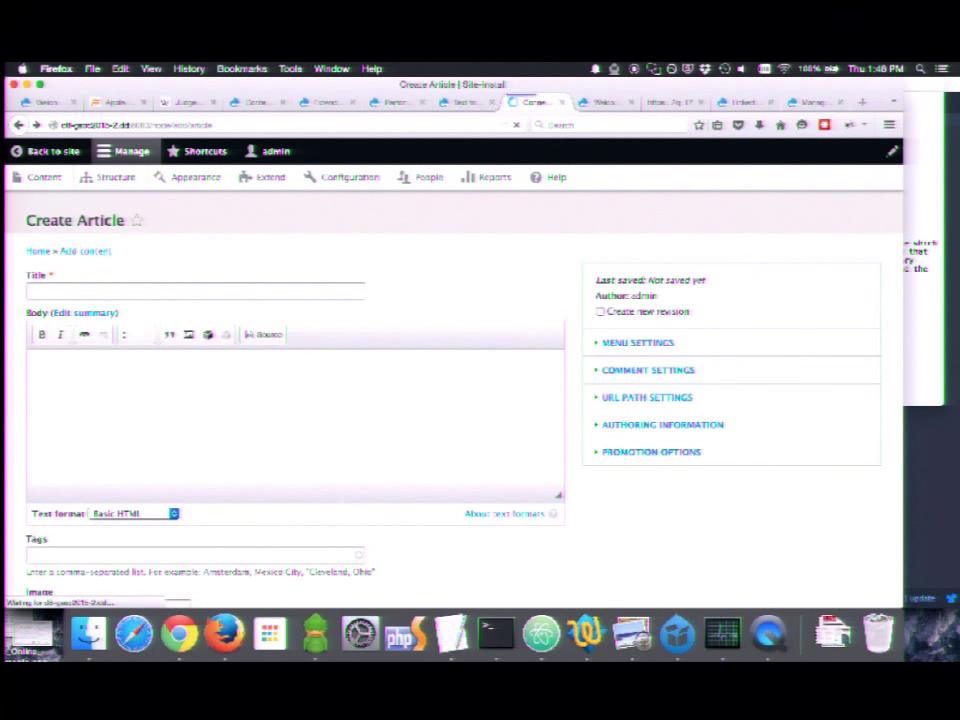
key("super+Tab")
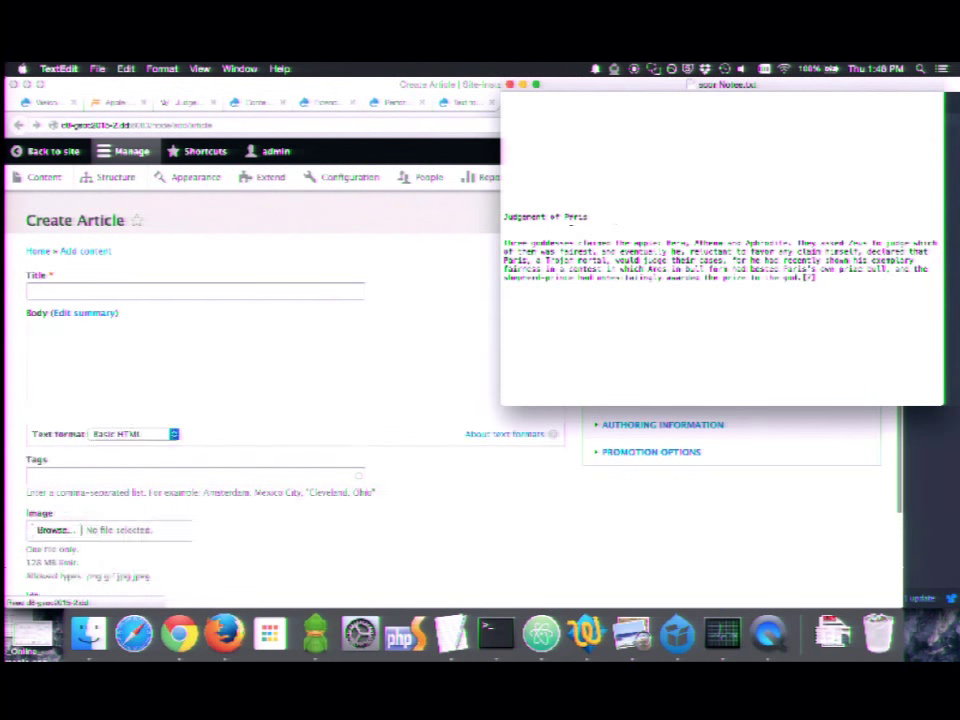
key("shift+Down")
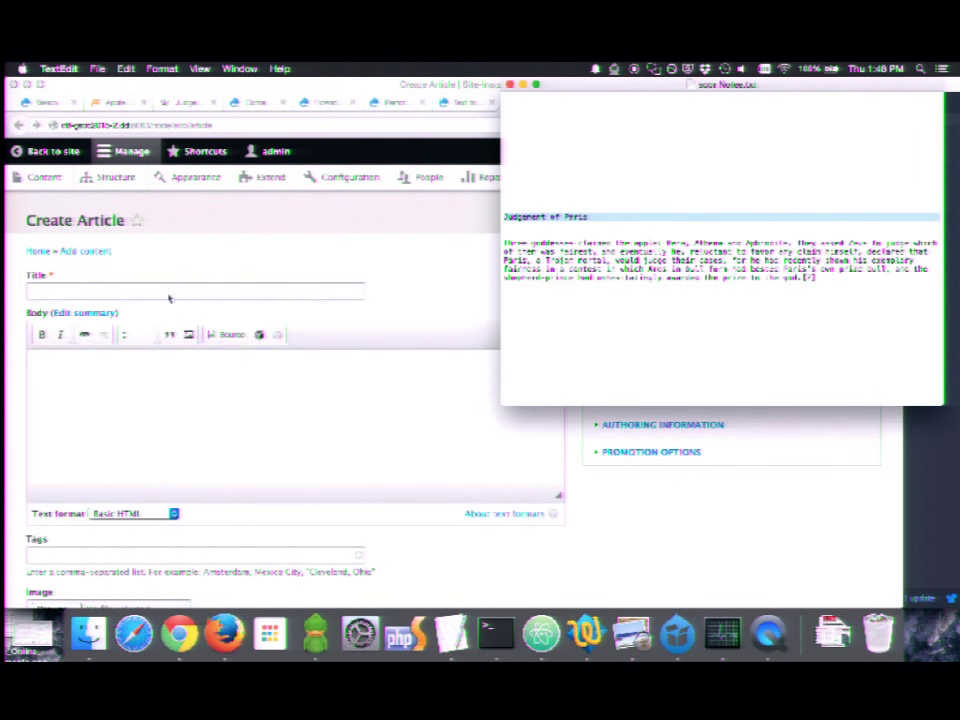
key("super+c")
key("super+Tab")
left_click(169, 291)
key("super+v")
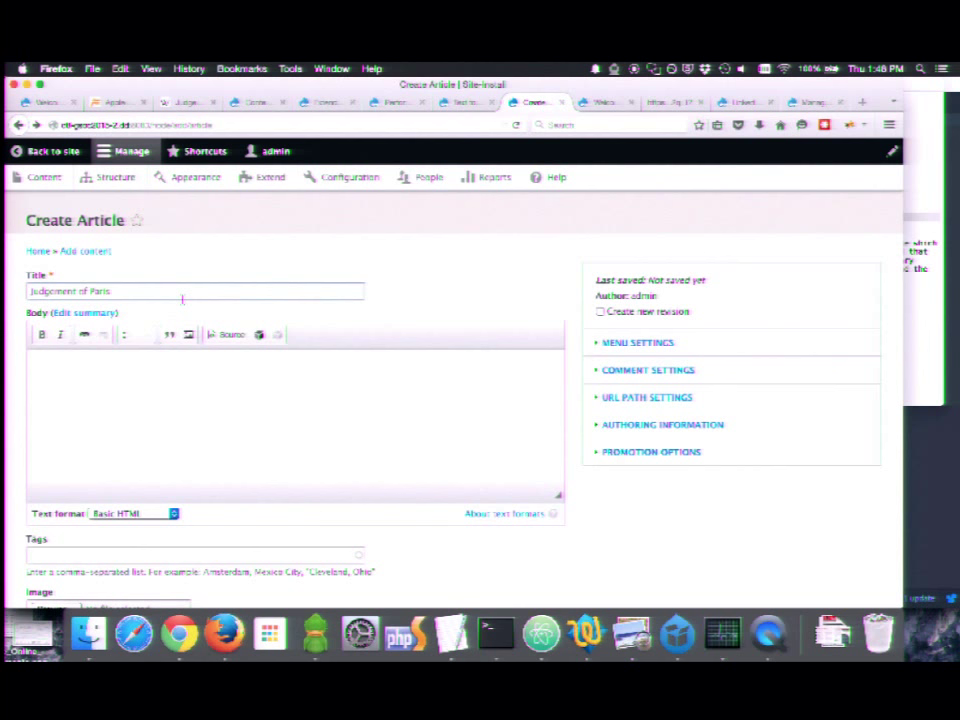
Step: Copy the paragraph about the three goddesses from the TextEdit notes into the article's Body
left_click(300, 388)
key("super+Tab")
triple_click(648, 260)
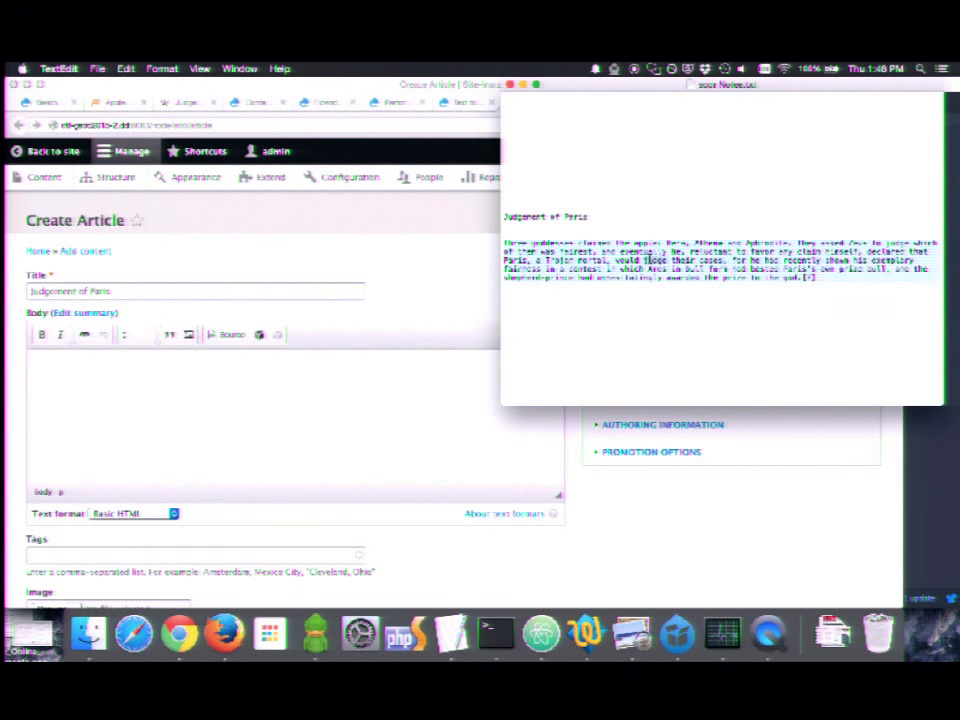
key("super+c")
left_click(264, 398)
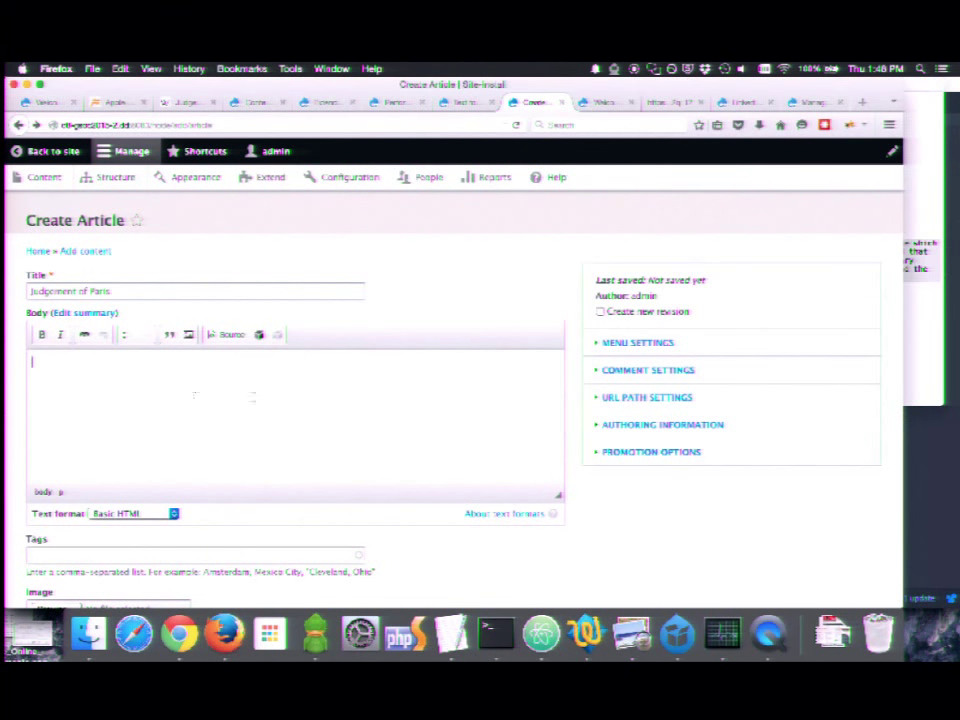
key("super+v")
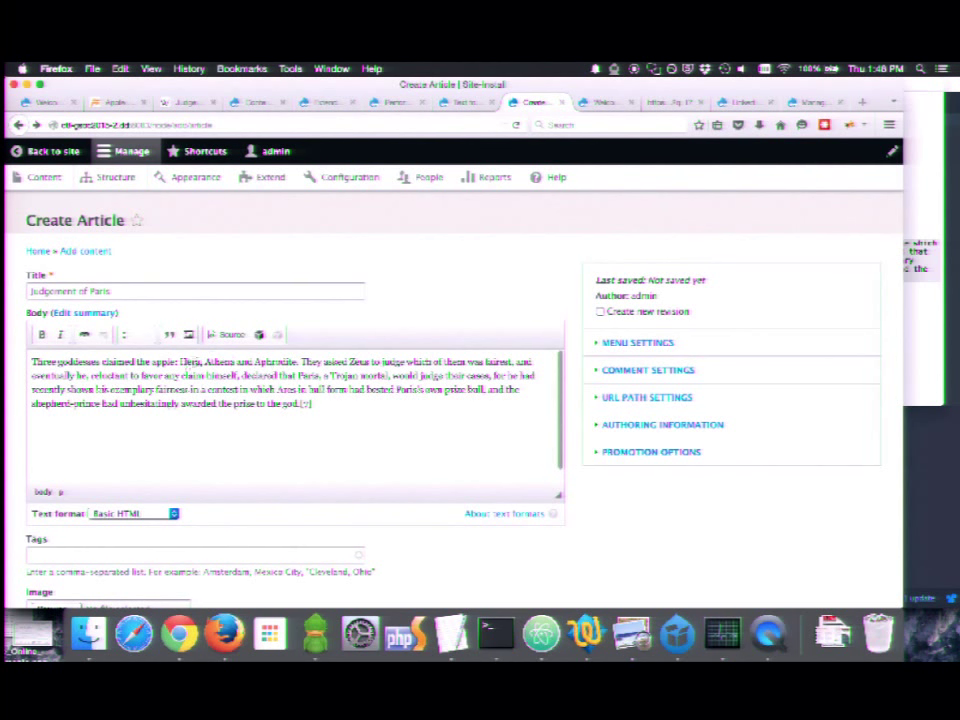
Step: Link the word "Hera" in the article's Body to a Freebase linked data item found under that name
double_click(189, 362)
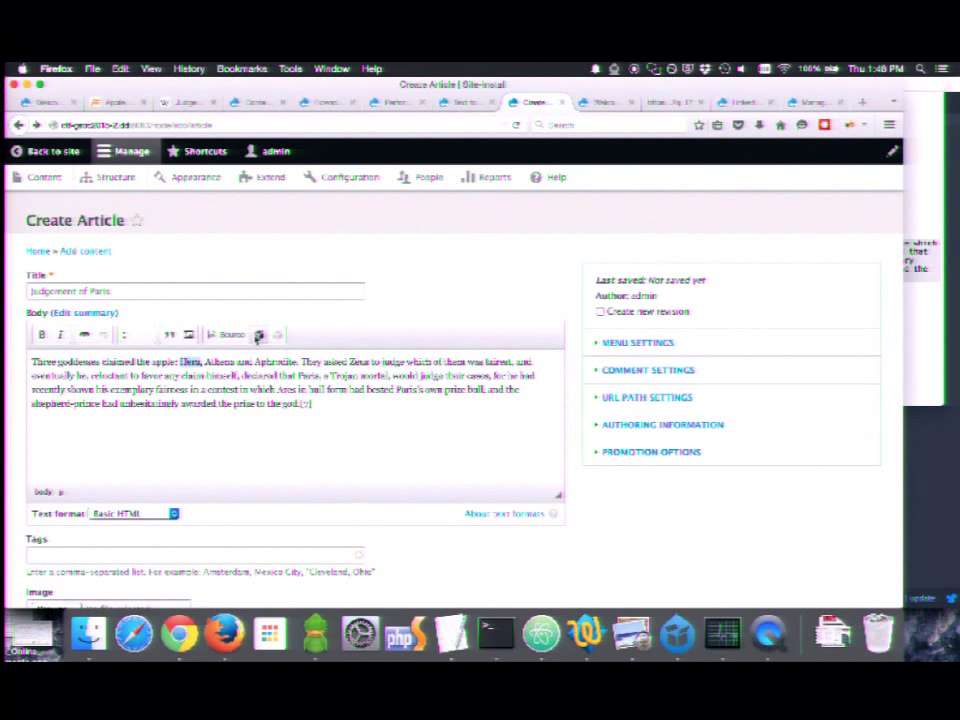
left_click(258, 336)
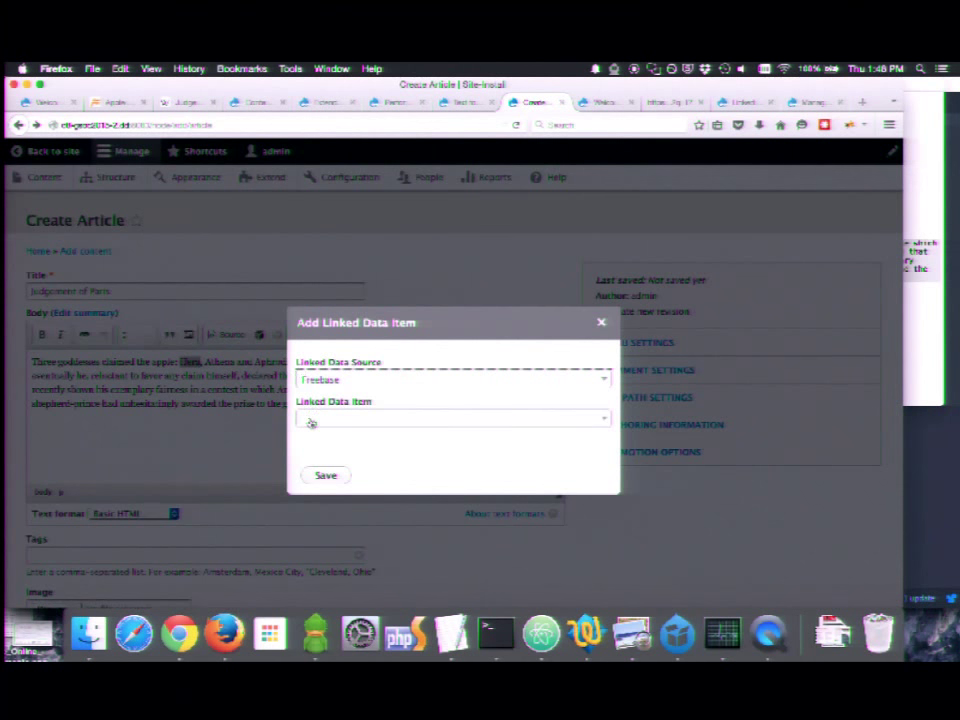
left_click(311, 422)
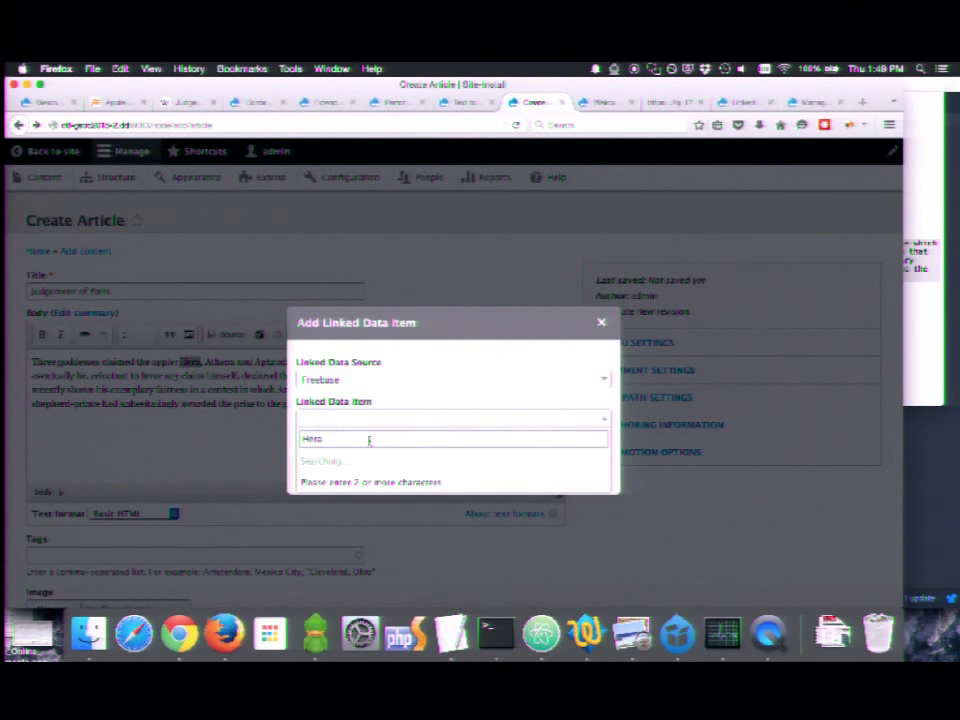
left_click(398, 489)
left_click(326, 476)
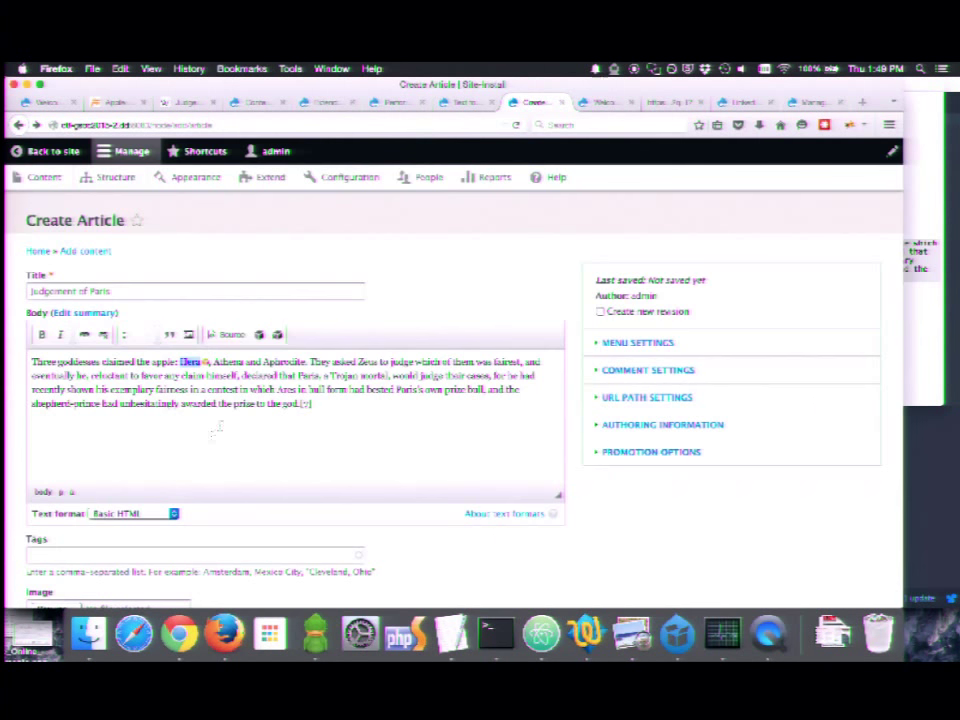
Step: Link the word "Athena" in the article's Body to a Freebase linked data item found under that name
double_click(216, 362)
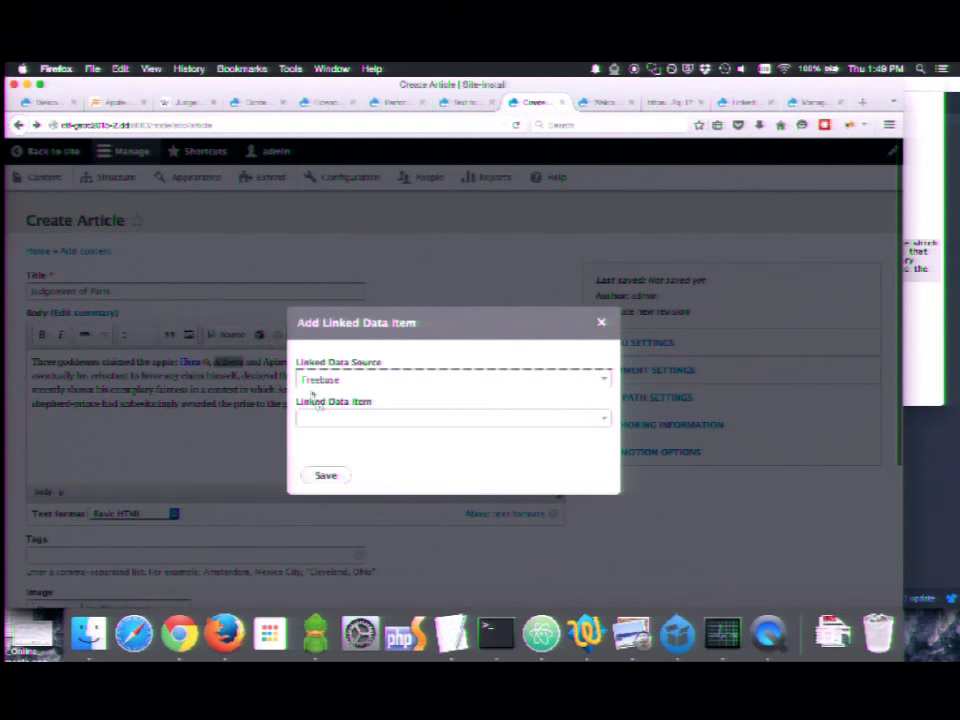
left_click(320, 419)
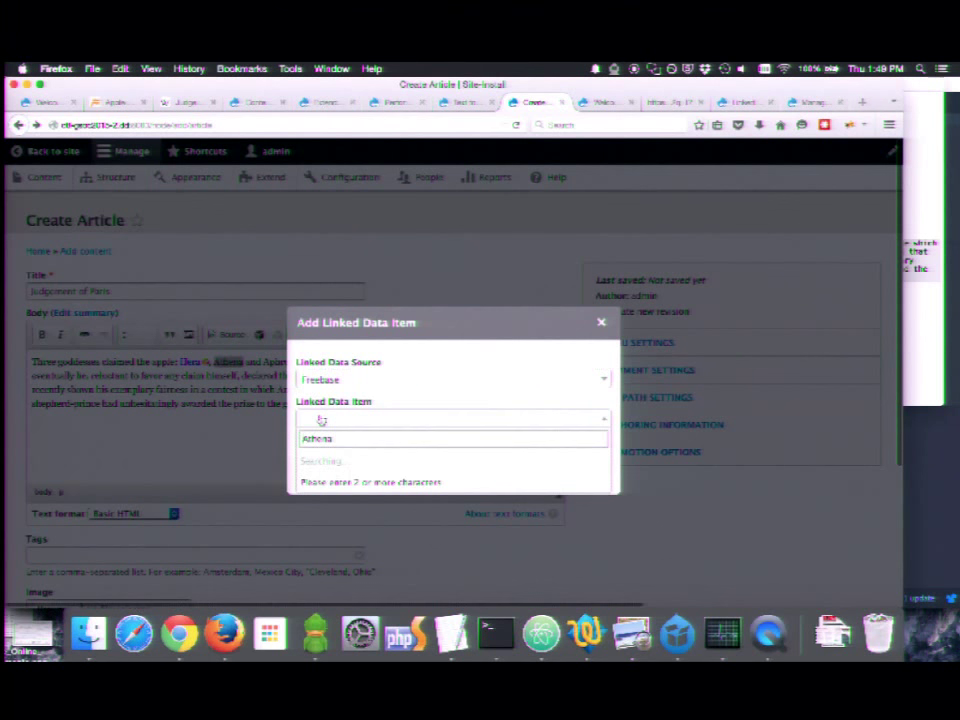
left_click(366, 472)
left_click(327, 475)
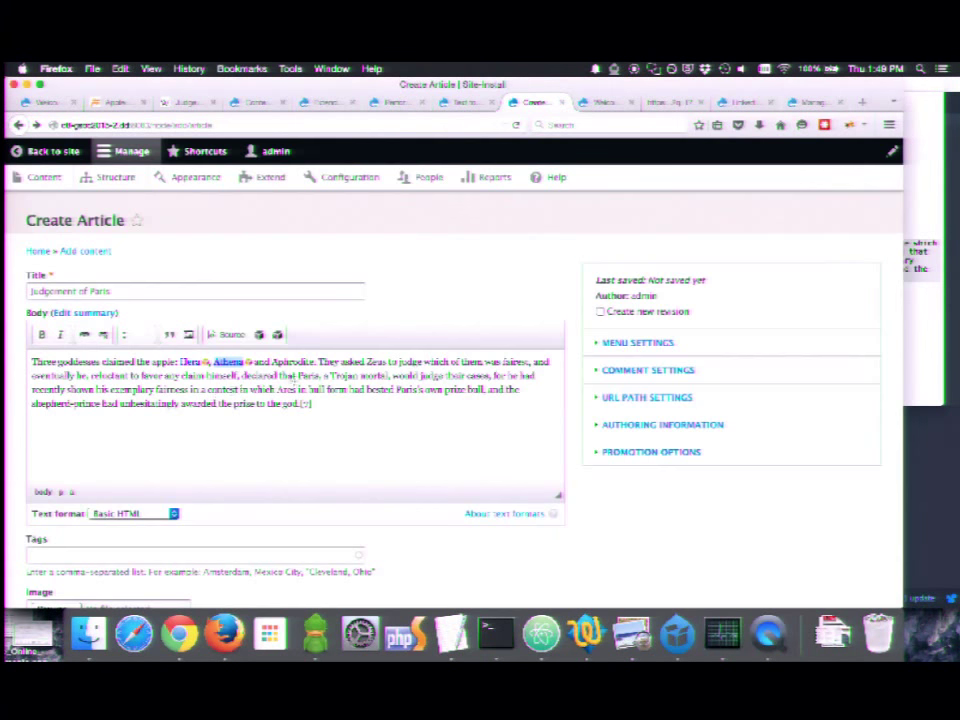
Step: Link "Paris" in the Body's second line to the Freebase fictional character from The Last Days of Troy, searching for "Paris greek"
double_click(308, 376)
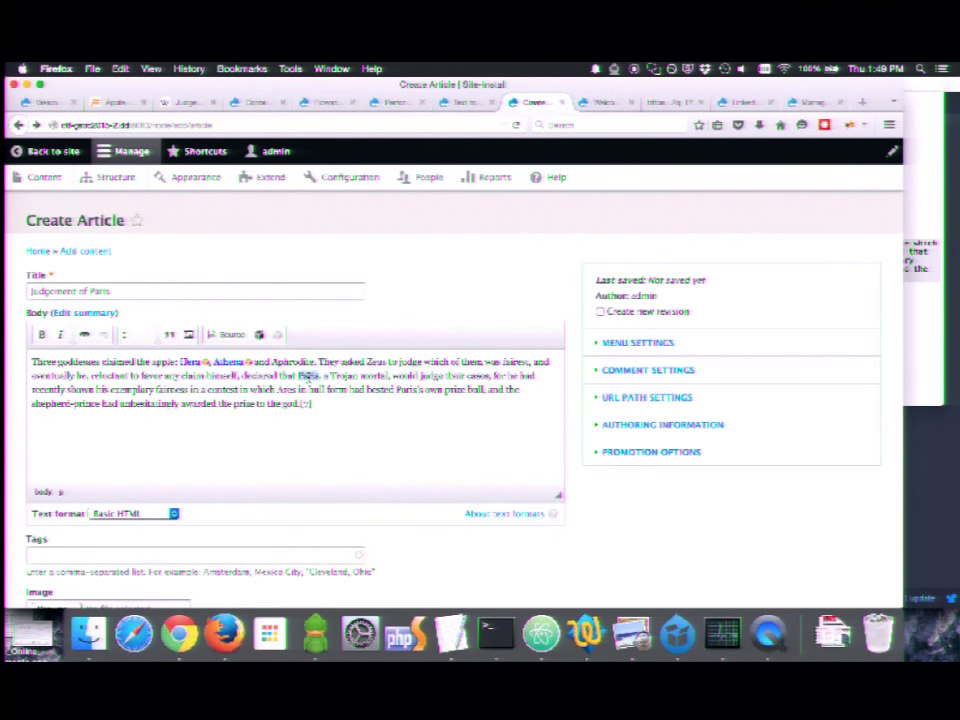
left_click(258, 336)
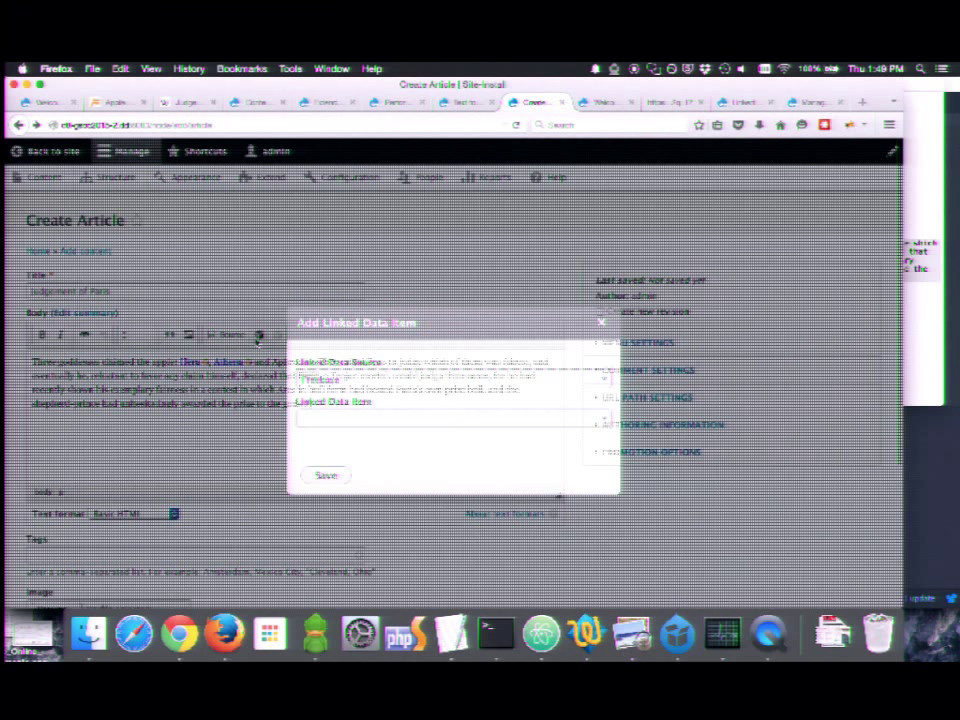
left_click(328, 417)
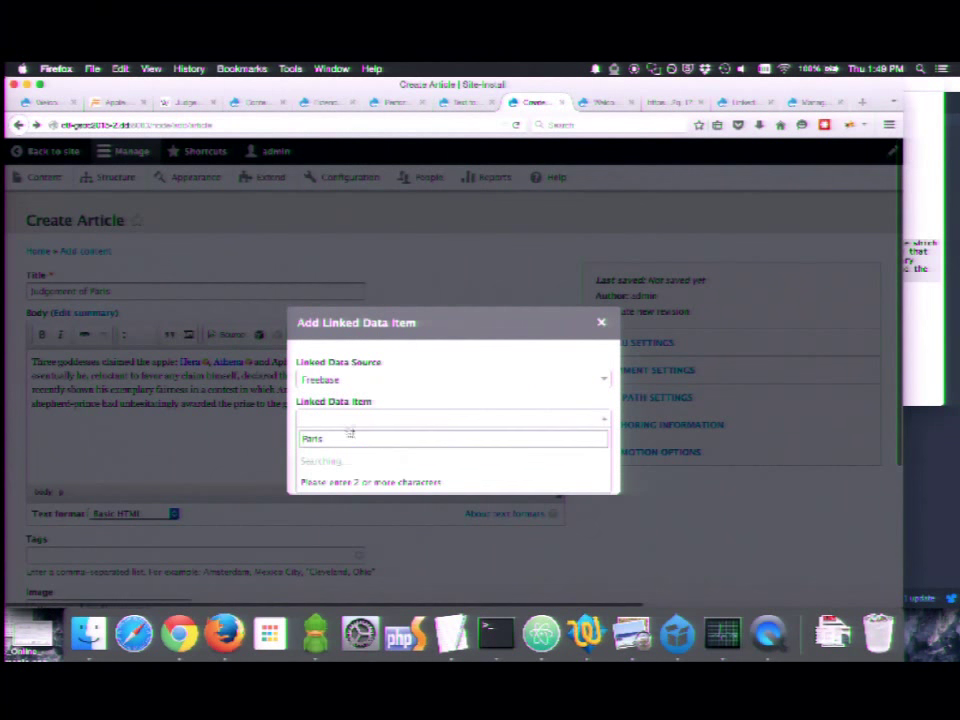
type("ge")
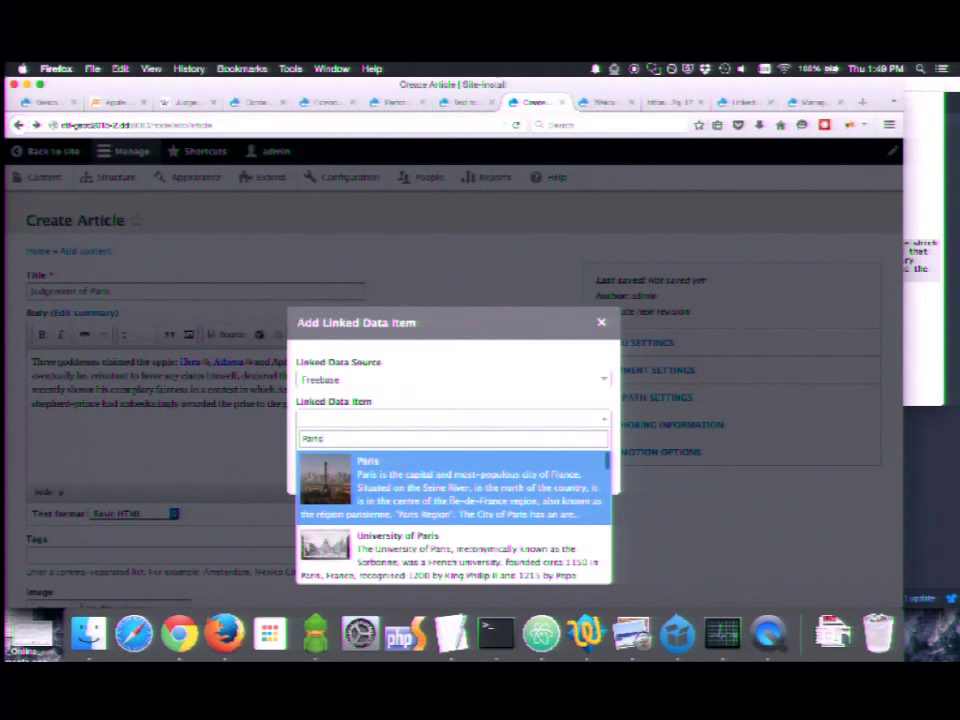
type(" greek")
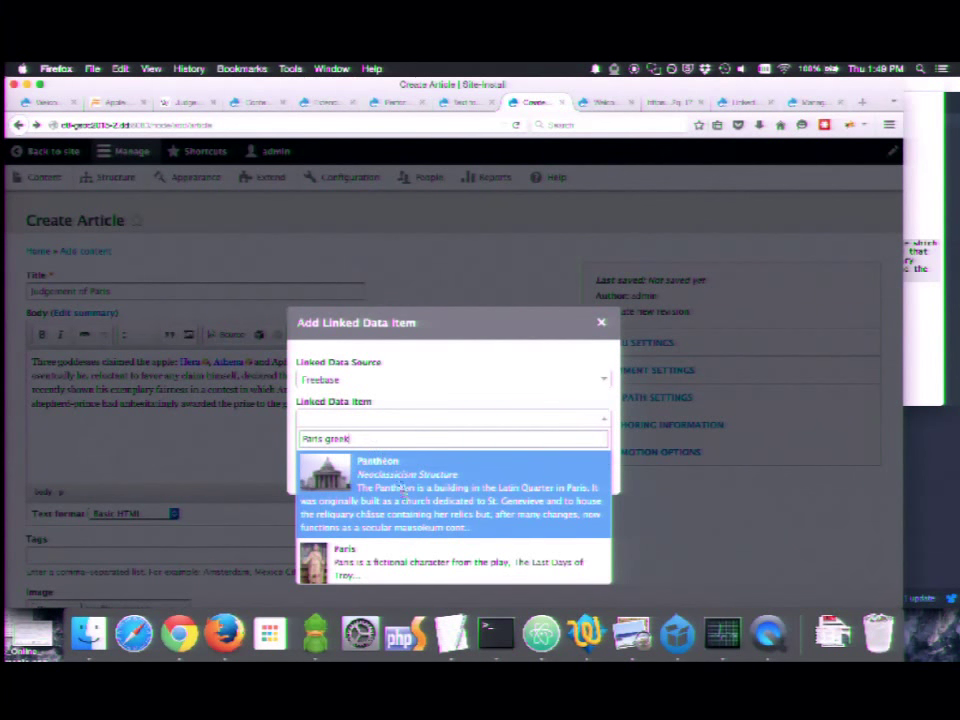
scroll(378, 548, "down", 3)
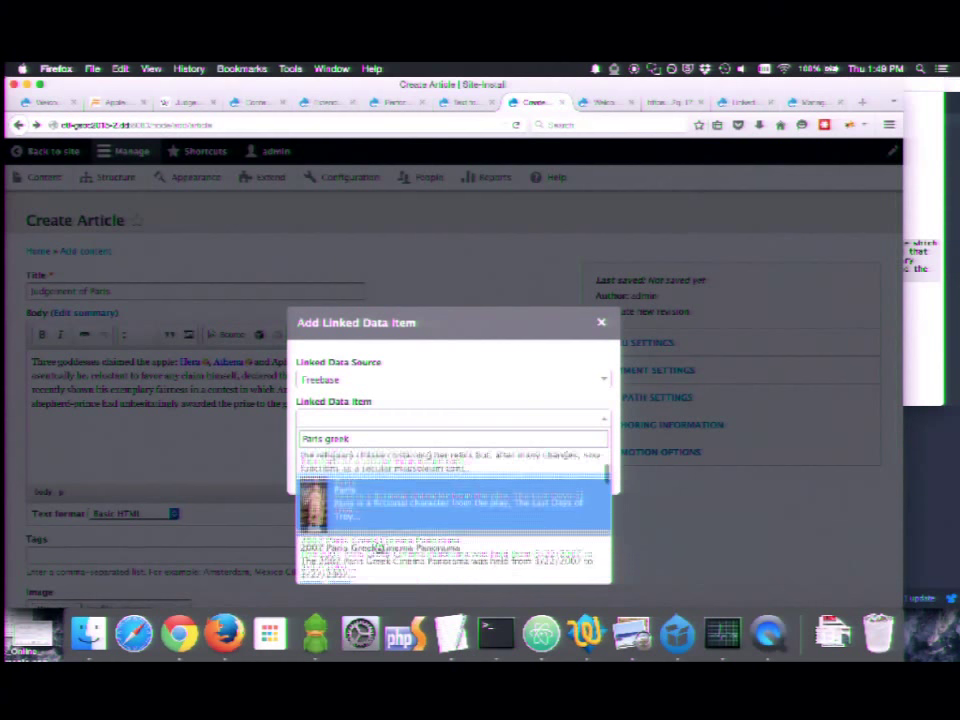
left_click(366, 480)
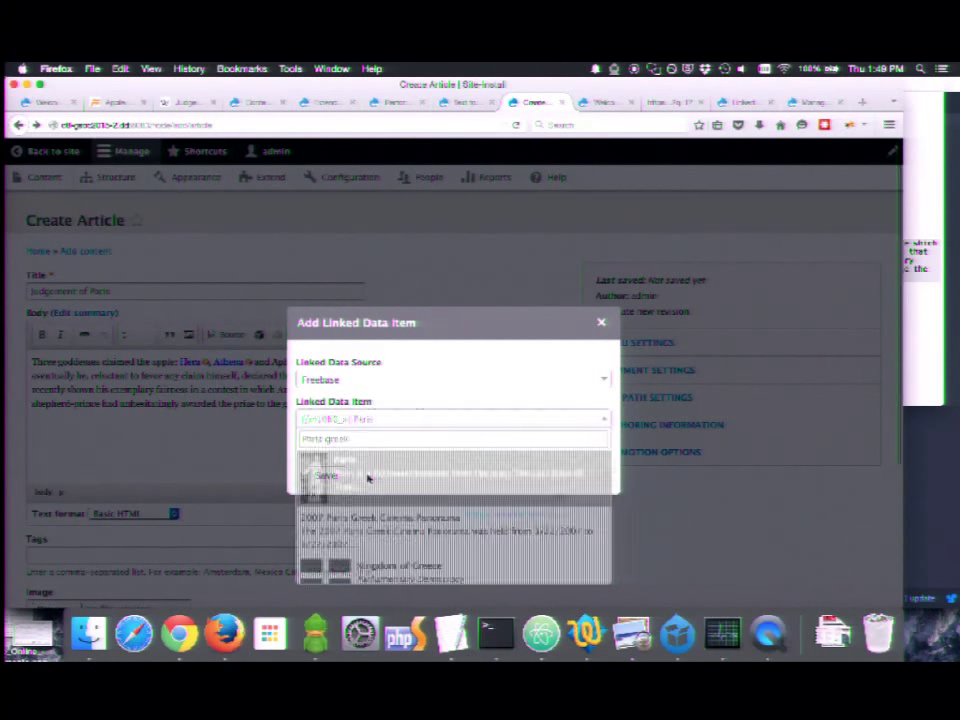
left_click(322, 476)
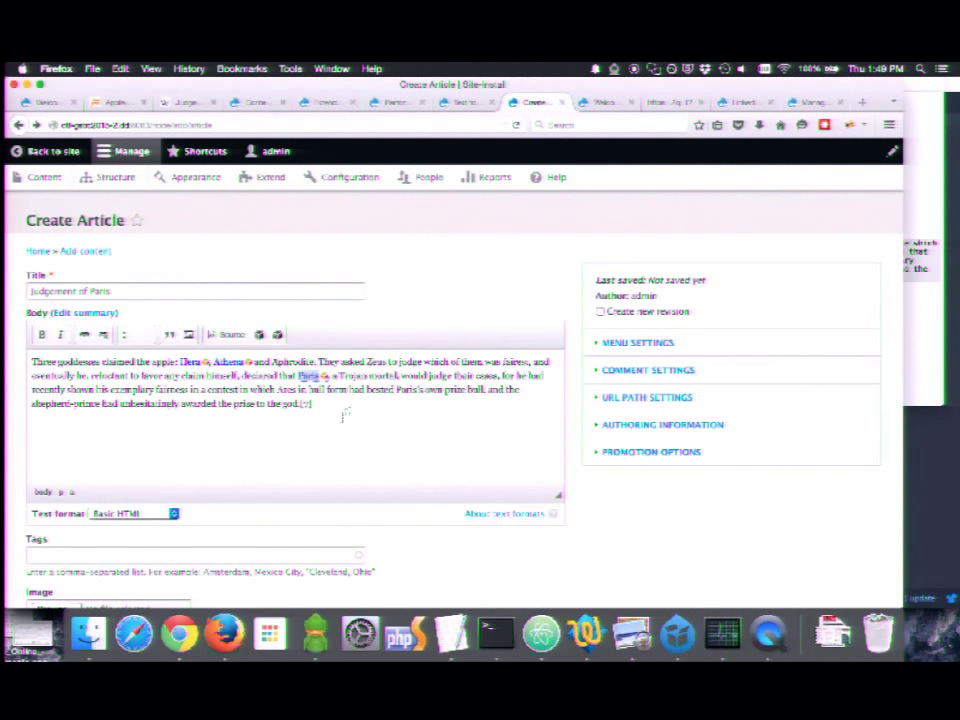
Step: Link the word "Zeus" in the article's Body to the Freebase item for Zeus, the Greek sky and thunder god
double_click(372, 361)
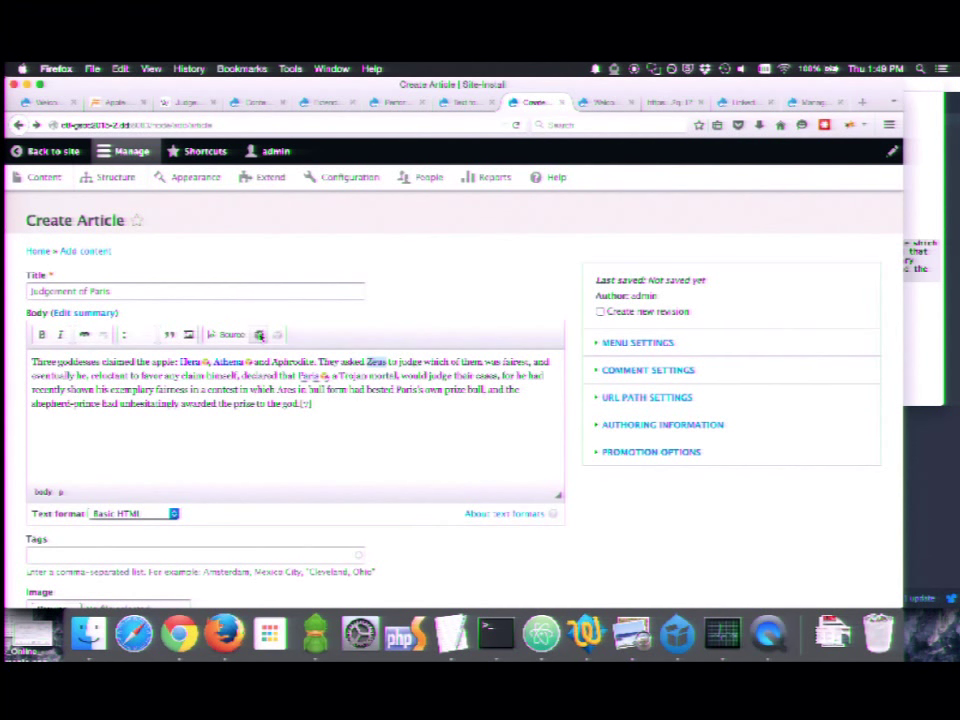
left_click(259, 336)
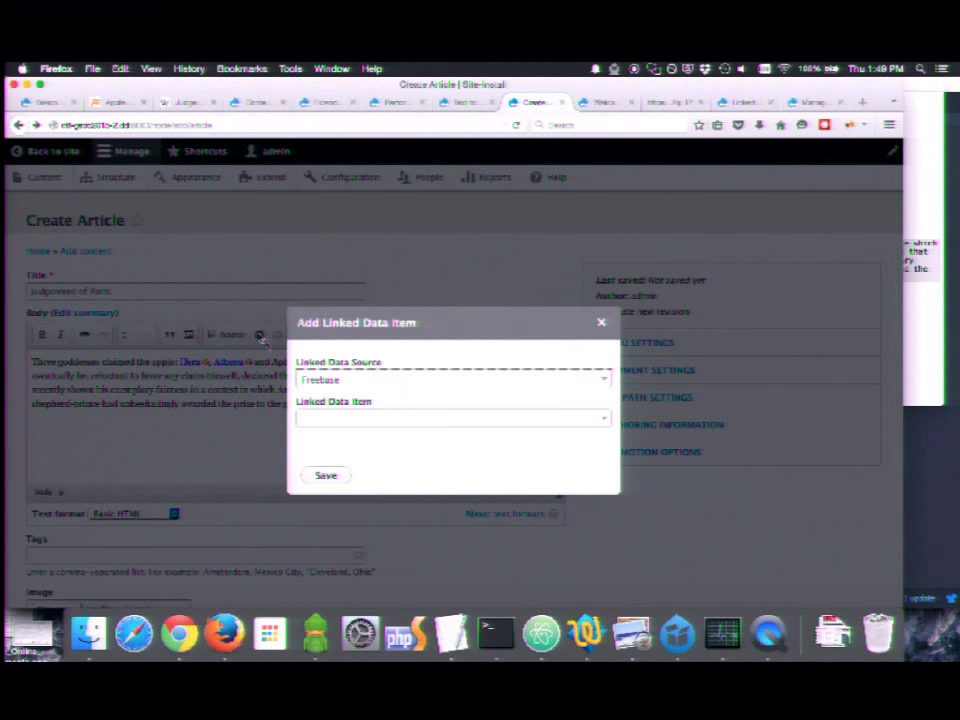
left_click(313, 427)
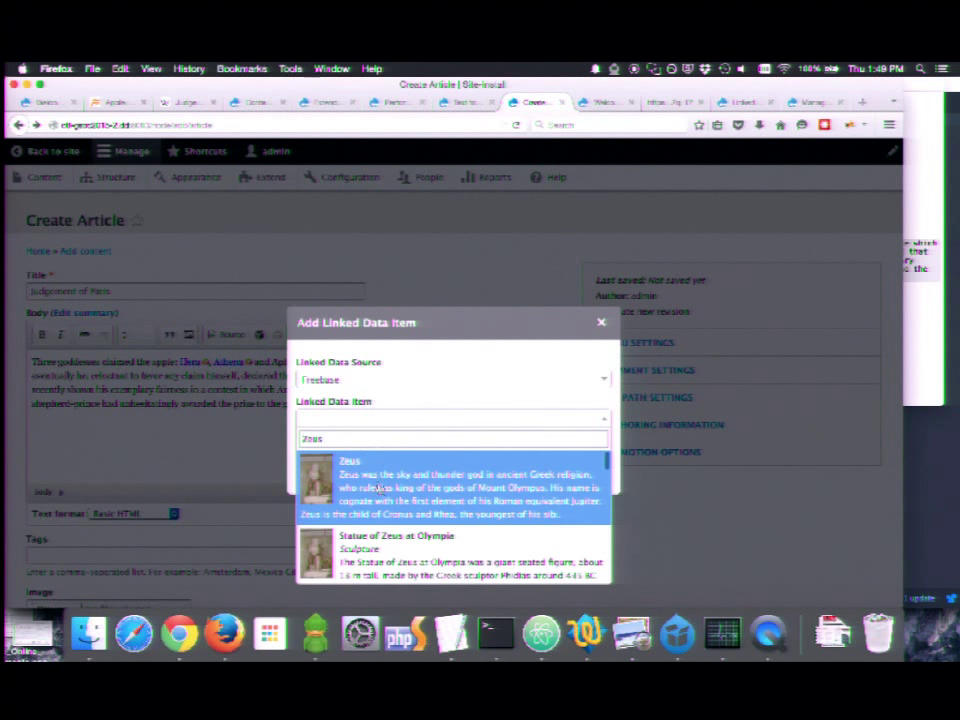
left_click(380, 490)
left_click(326, 476)
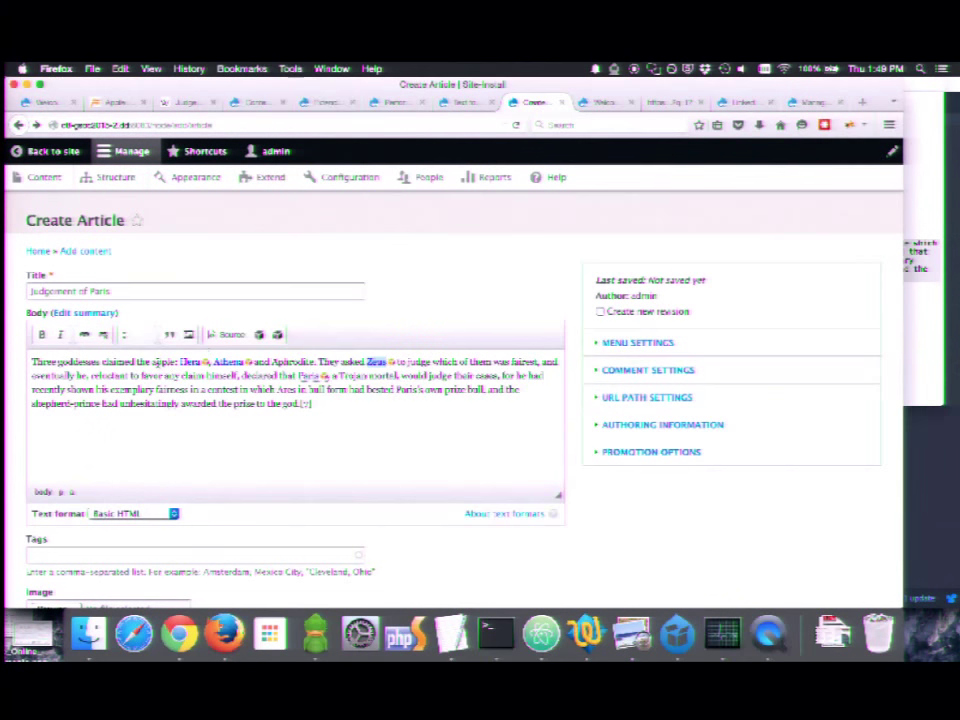
Step: Link the word "apple" in the Body's first line to the Freebase item Apple tree, a biological species, searching for "apple"
double_click(163, 361)
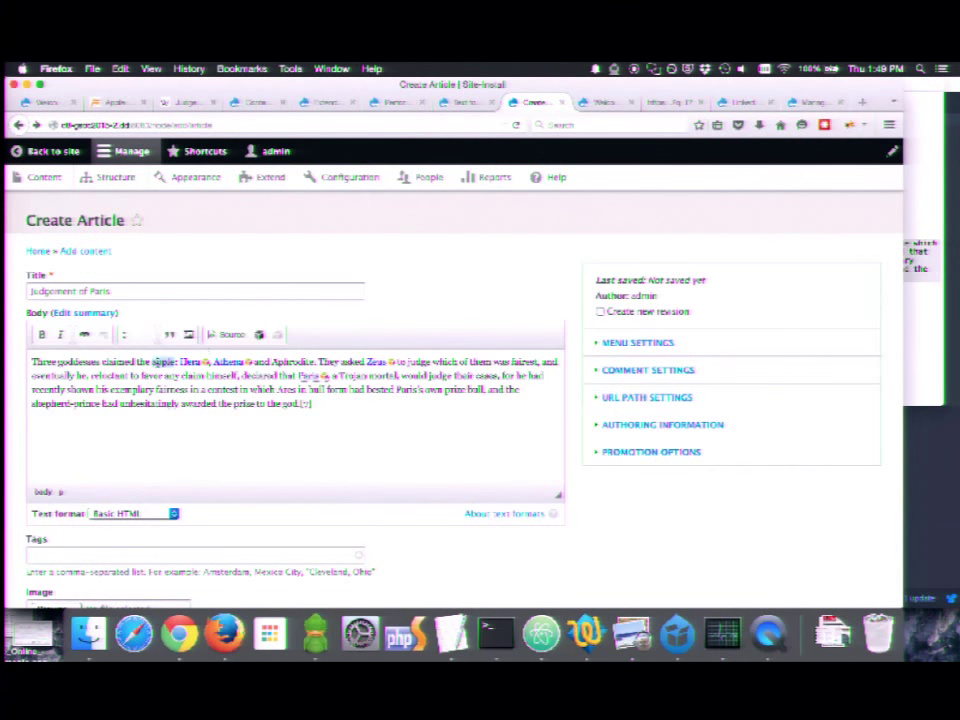
left_click(259, 336)
left_click(324, 427)
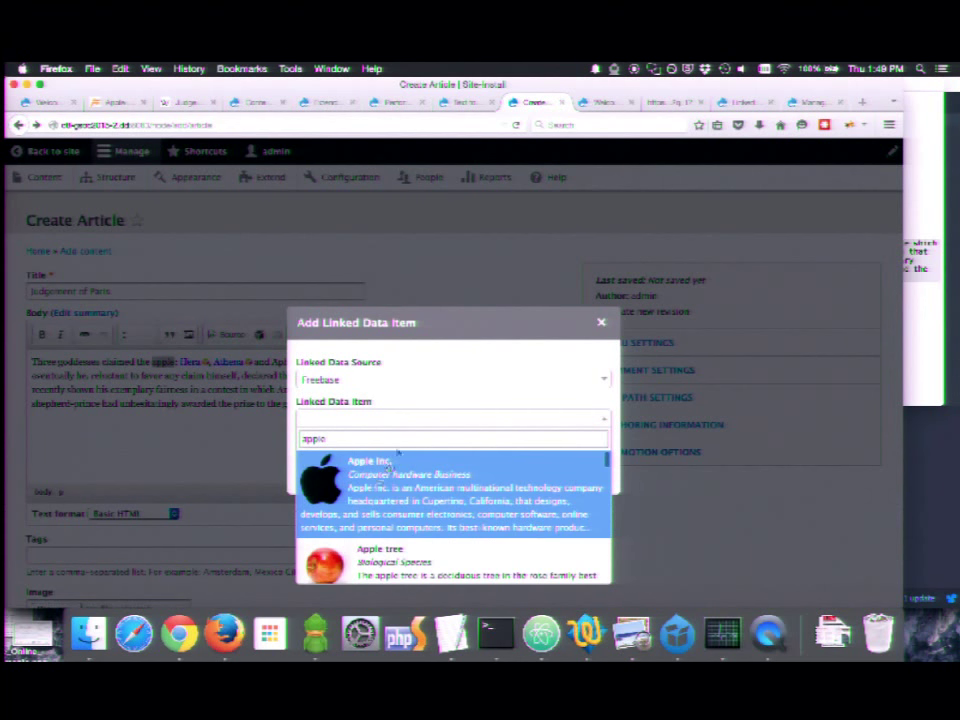
left_click(321, 557)
left_click(327, 477)
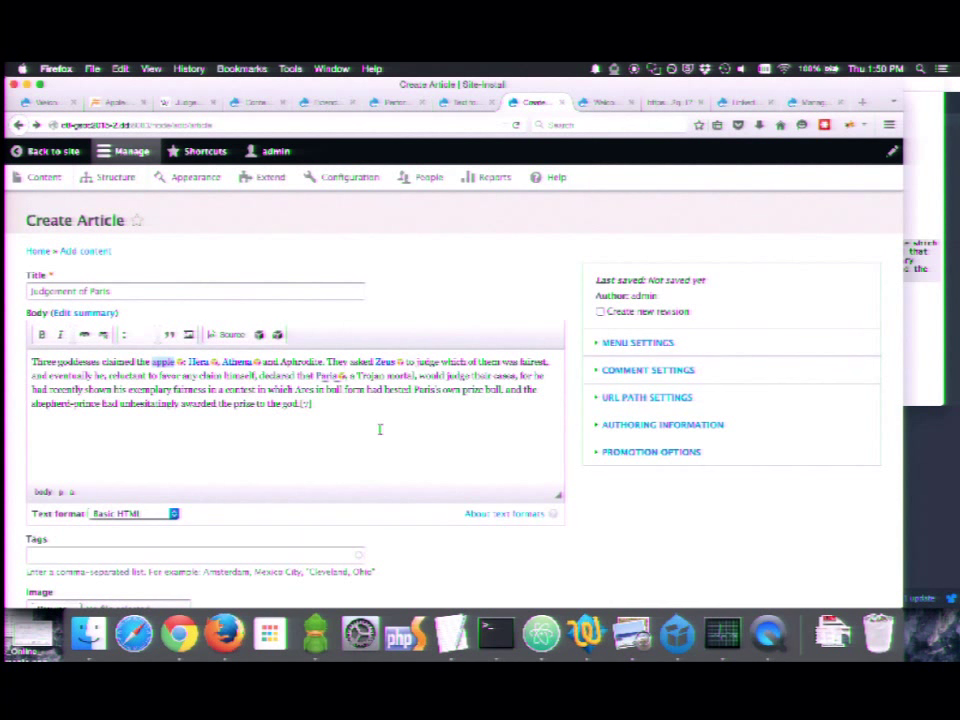
Step: Save and publish the Judgement of Paris article
scroll(380, 429, "down", 1)
scroll(598, 561, "down", 5)
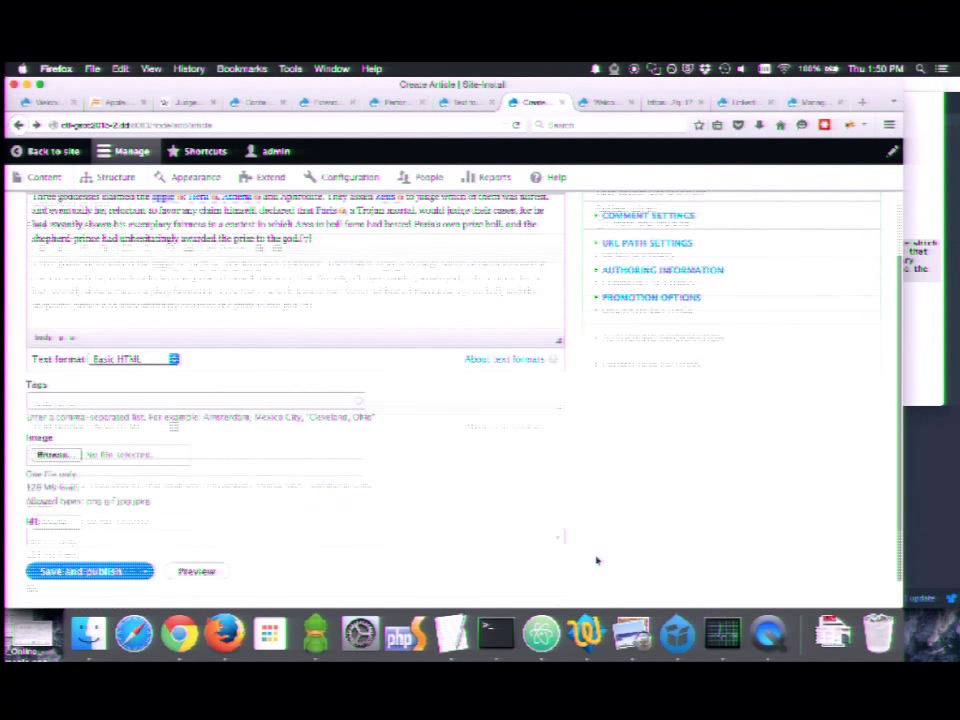
left_click(107, 538)
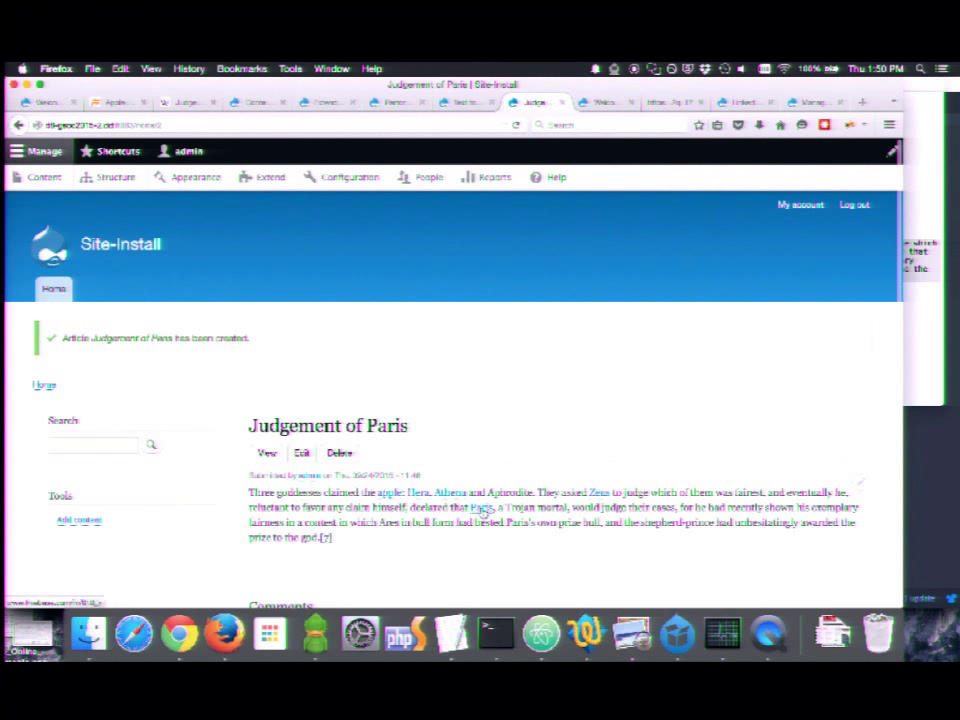
Step: Open the Judgement of Paris article for editing and examine the Freebase link markup in the Body's HTML source
left_click(296, 456)
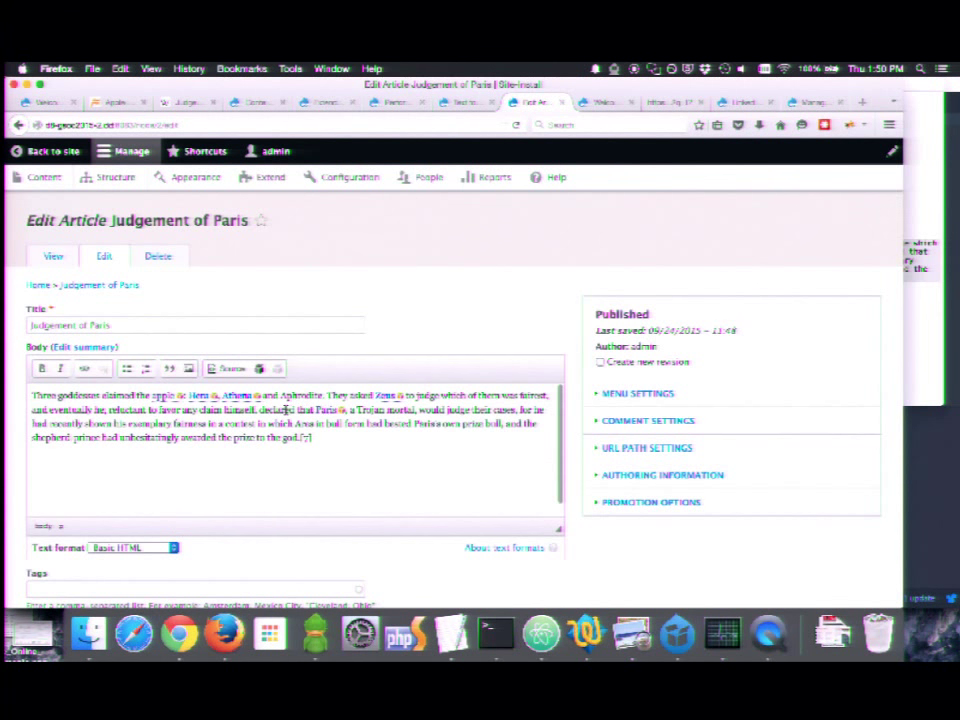
left_click(287, 409)
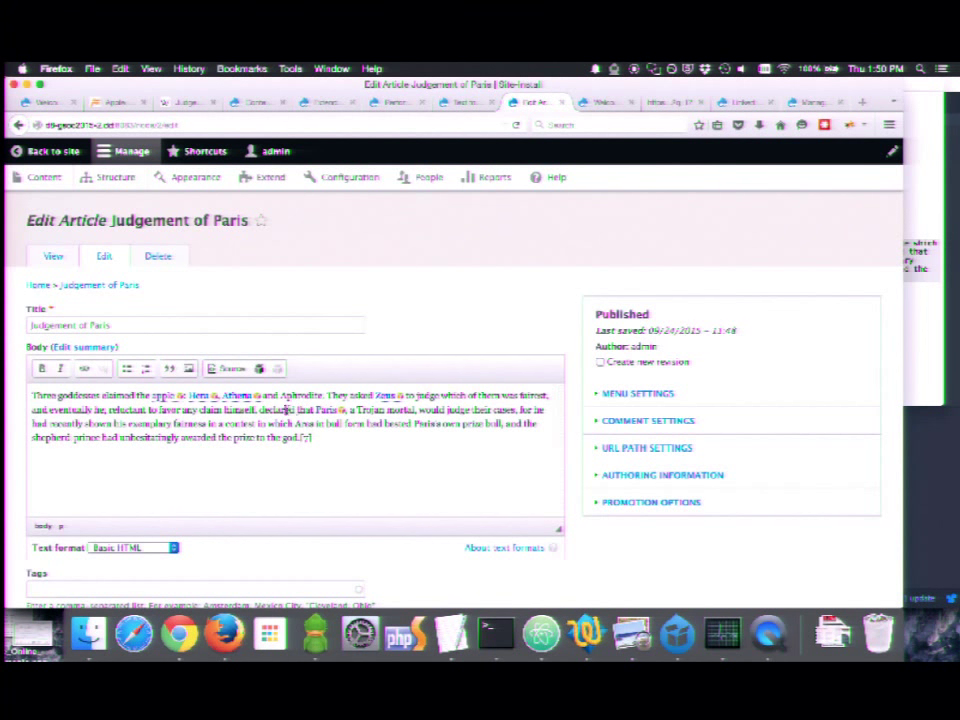
left_click(227, 369)
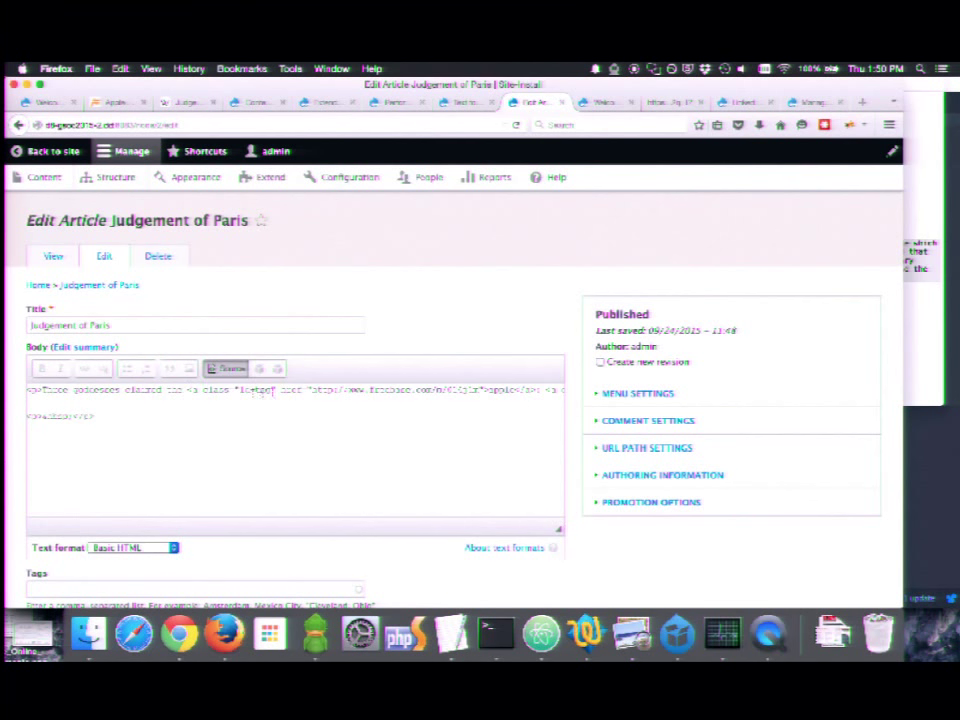
left_click_drag(477, 391, 437, 403)
scroll(436, 404, "right", 5)
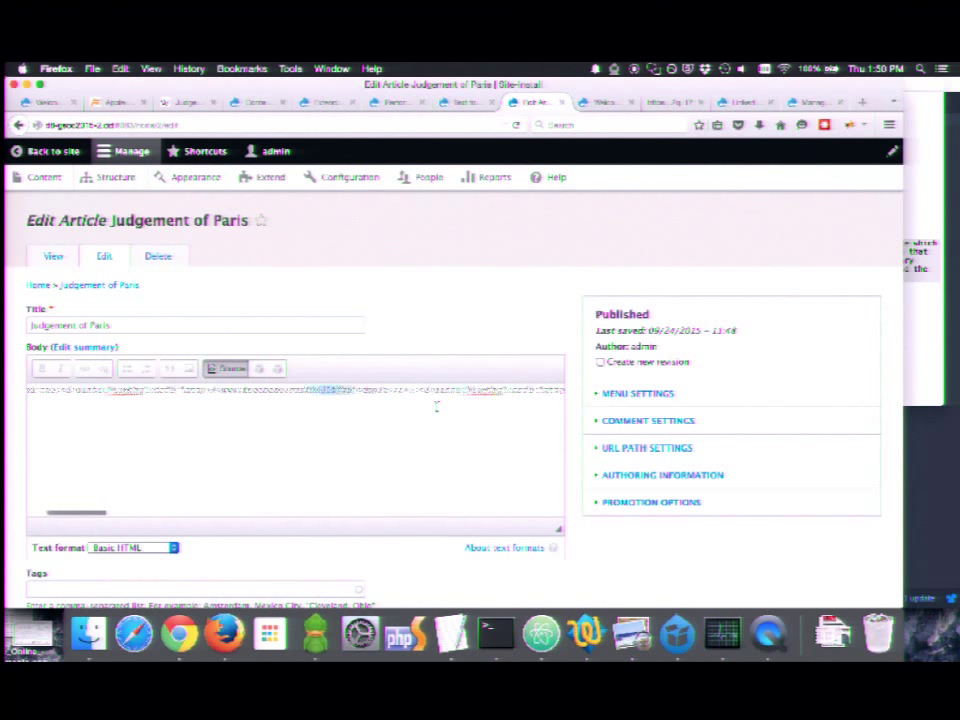
scroll(436, 404, "right", 5)
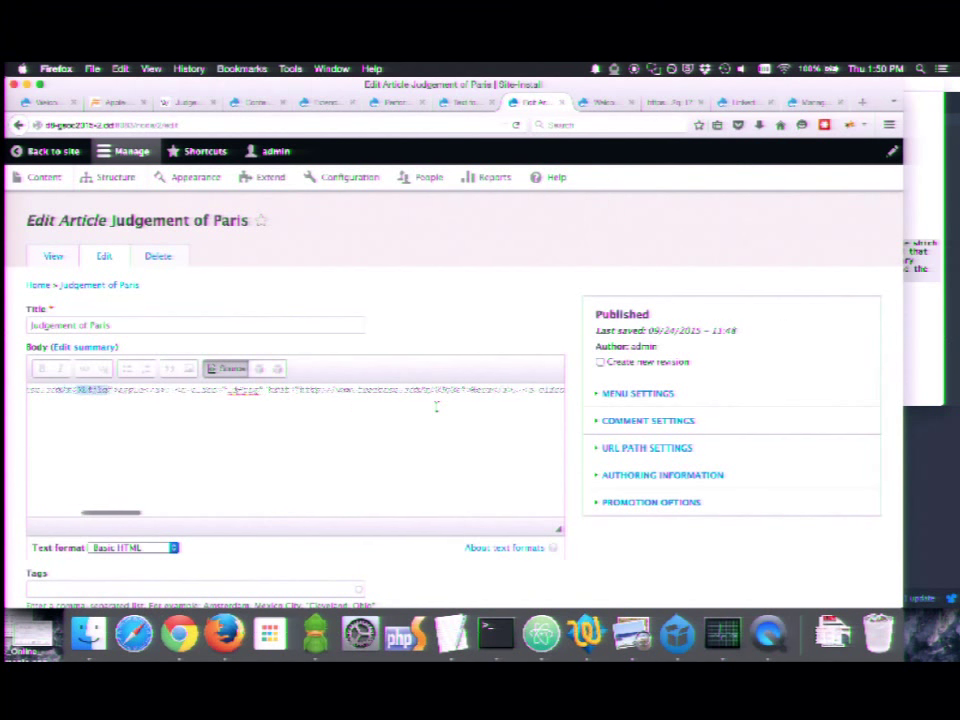
Step: From the published article, follow the Zeus link through to the Wikipedia article on Zeus and look over its contents
left_click(49, 257)
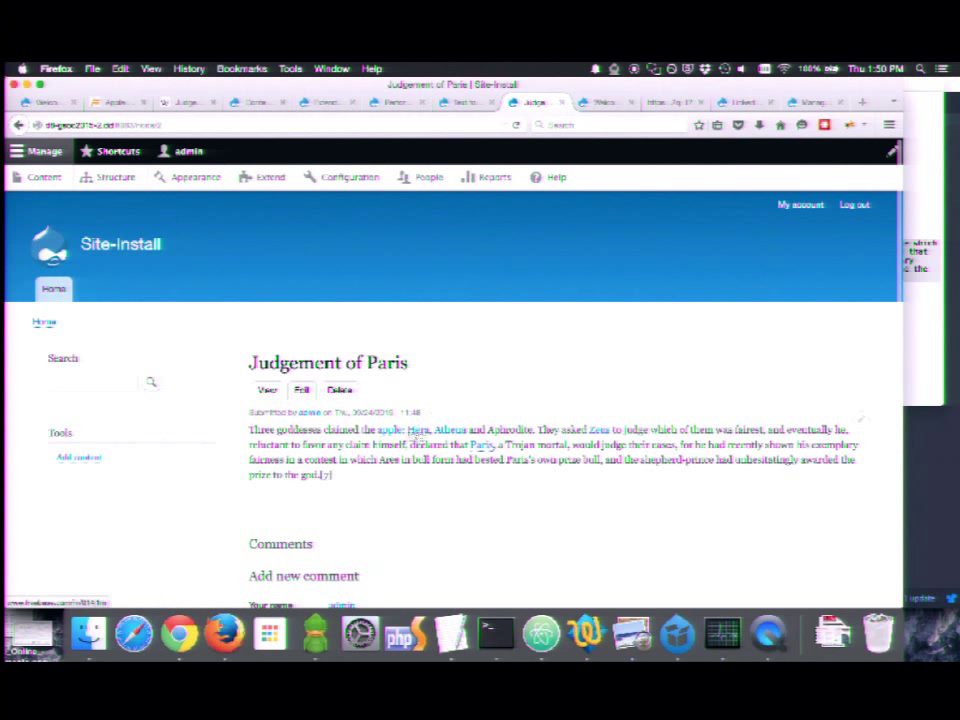
left_click(598, 432)
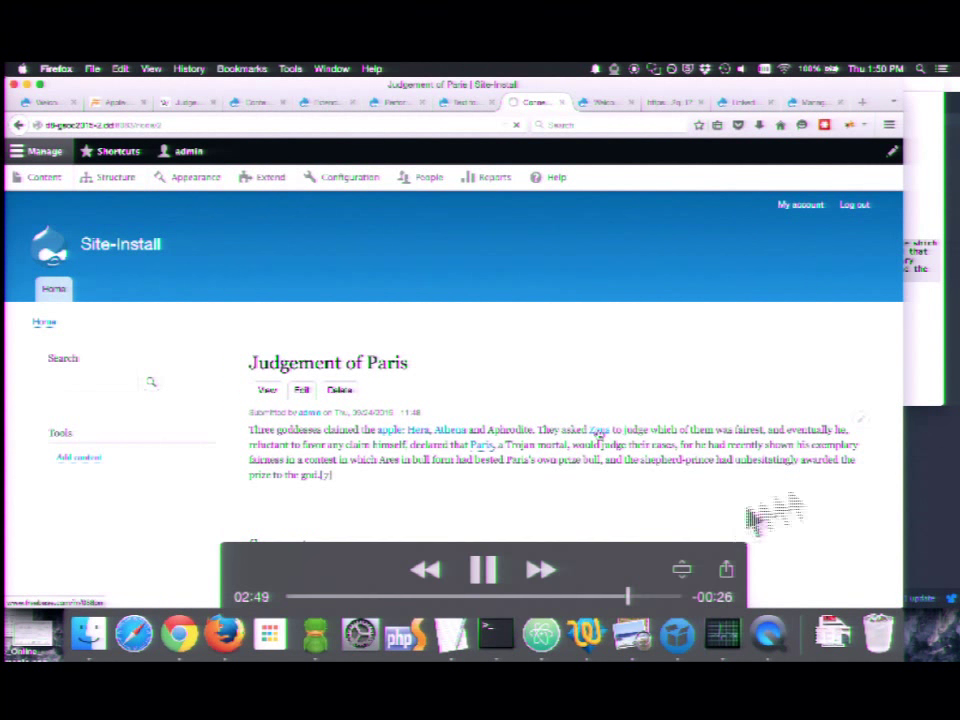
left_click(645, 597)
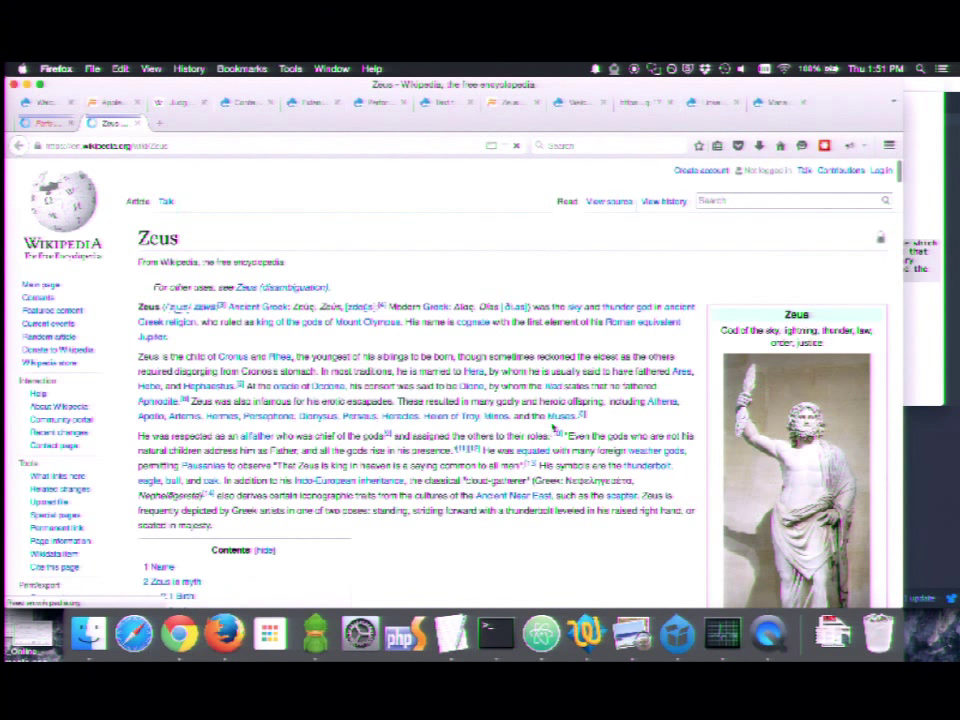
scroll(553, 428, "down", 5)
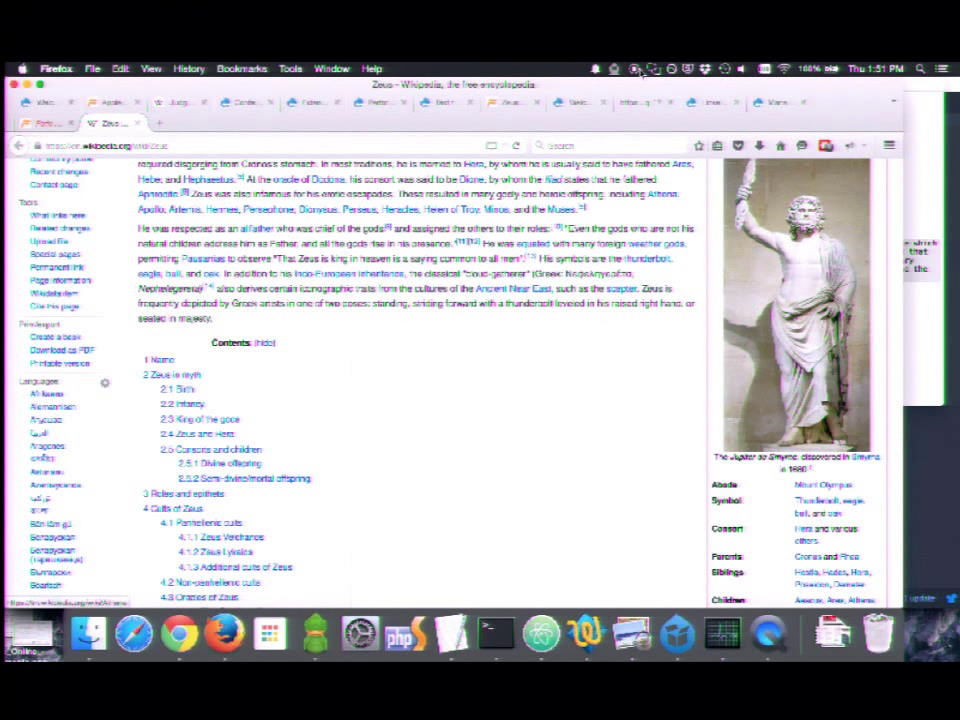
Step: Switch to Safari, where the presentation's Take Aways slide is open
key("super+Tab")
key("super+Tab")
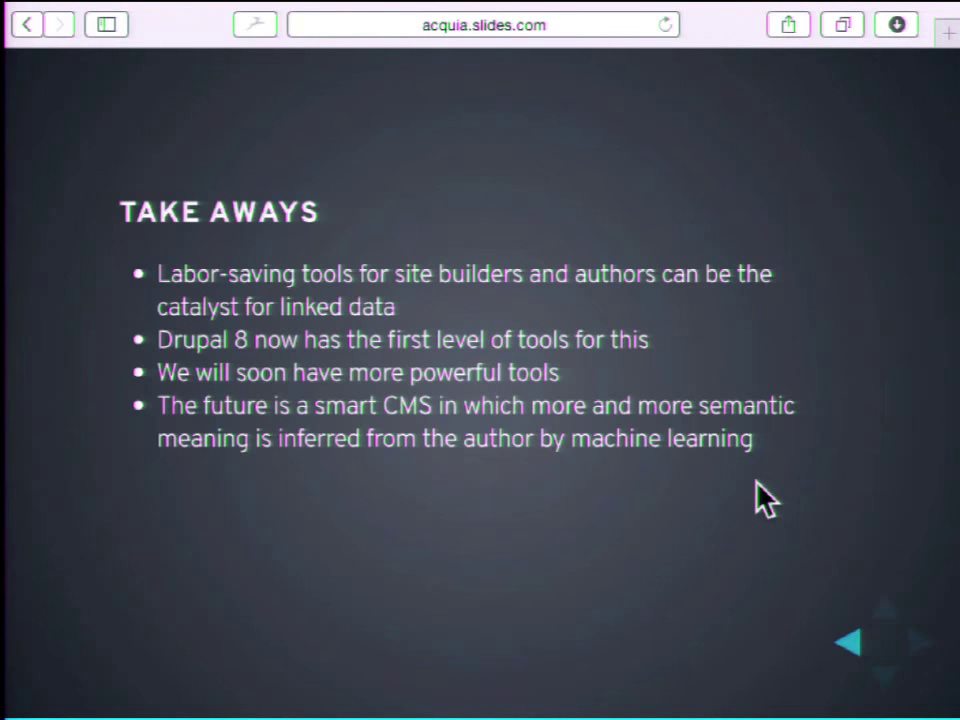
key("super+Tab")
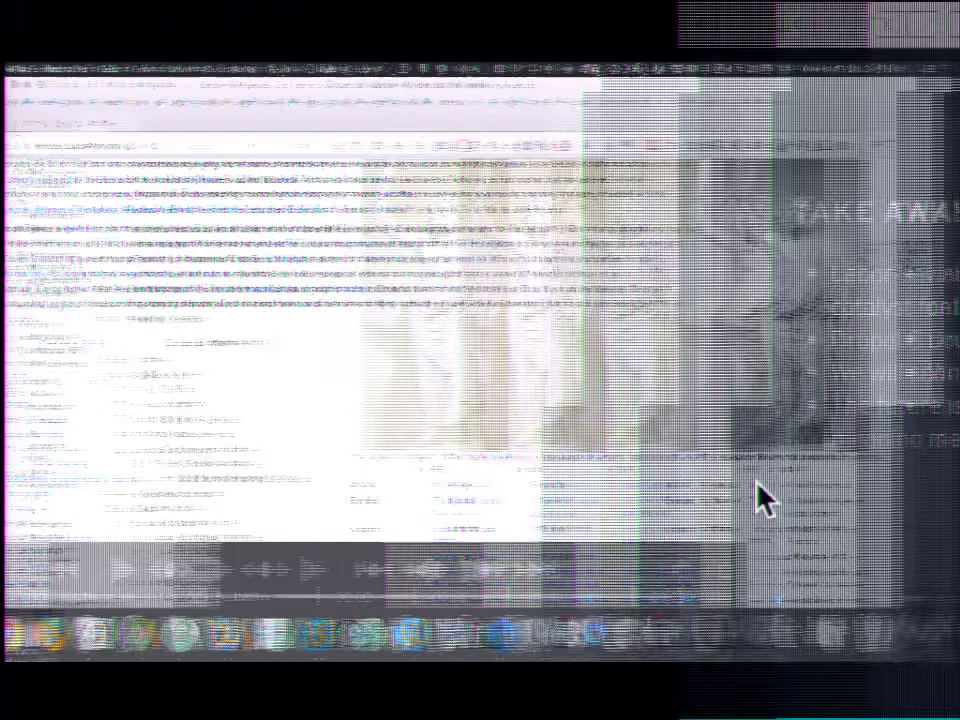
Step: In a new Safari tab, enter a web search starting with "drupal sch", correcting the mistyped ending
key("super+l")
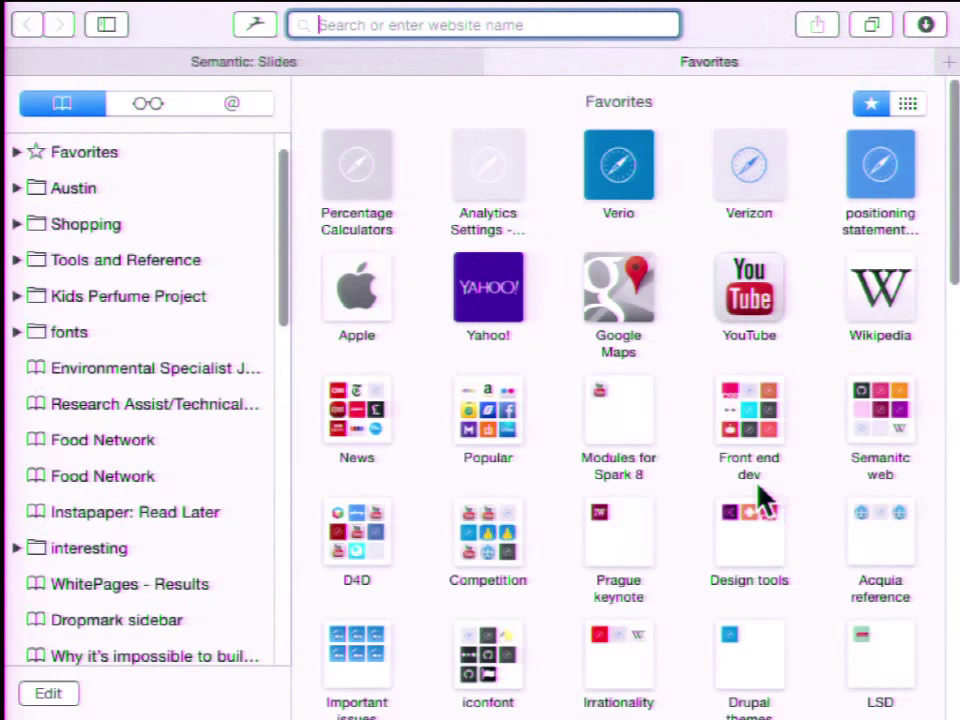
type("drupal schini")
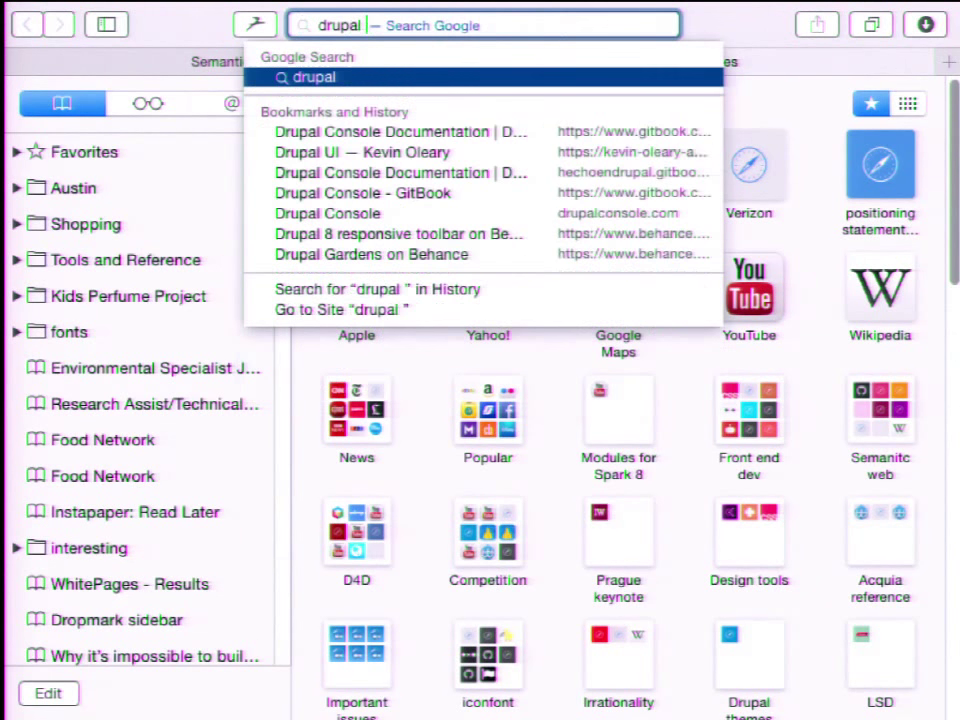
key("BackSpace")
key("BackSpace")
key("BackSpace")
key("BackSpace")
key("BackSpace")
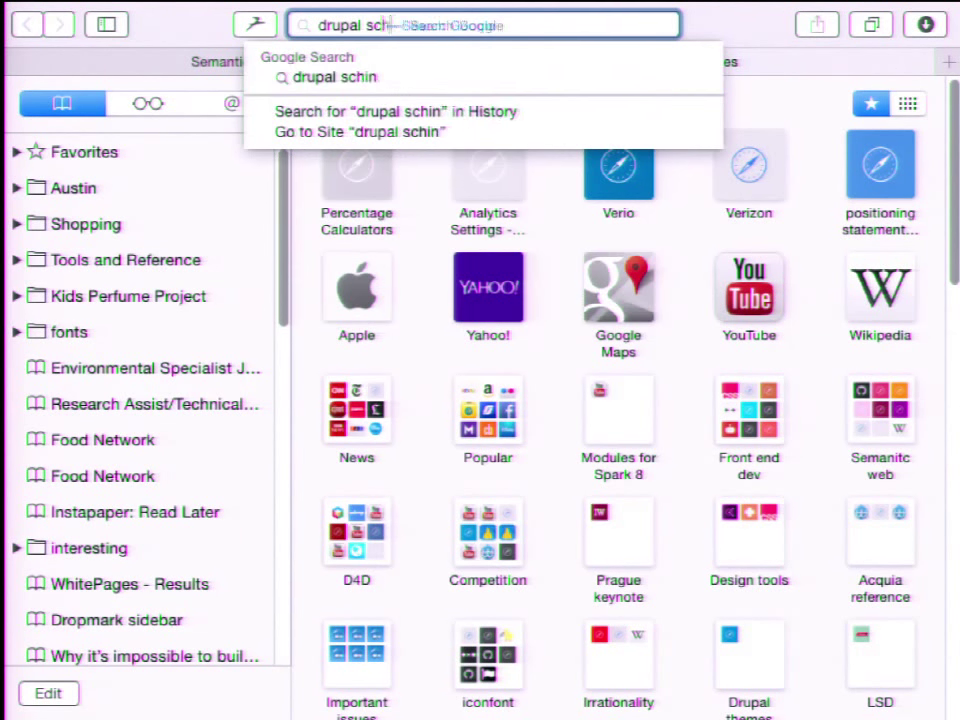